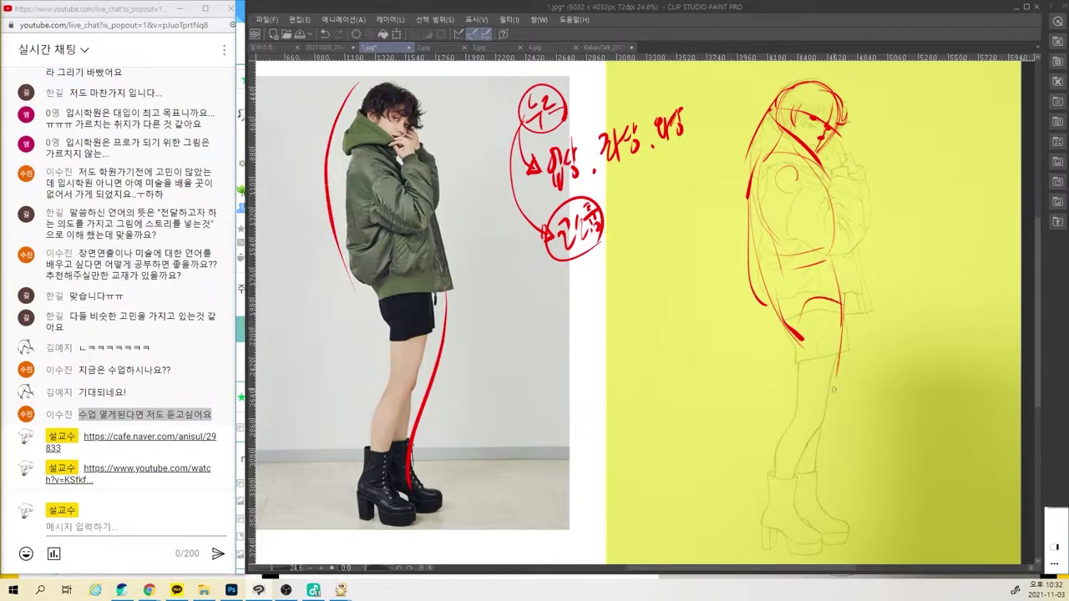
Draw red structure lines down the figure's thighs, lower legs and boots over the pencil drawing
{"action": "mouse_move", "coordinate": [840, 324]}
{"action": "left_mouse_down"}
{"action": "mouse_move", "coordinate": [827, 408]}
{"action": "mouse_move", "coordinate": [795, 476]}
{"action": "left_mouse_up"}
{"action": "mouse_move", "coordinate": [795, 337]}
{"action": "left_mouse_down"}
{"action": "mouse_move", "coordinate": [800, 396]}
{"action": "mouse_move", "coordinate": [773, 484]}
{"action": "mouse_move", "coordinate": [825, 541]}
{"action": "left_mouse_up"}
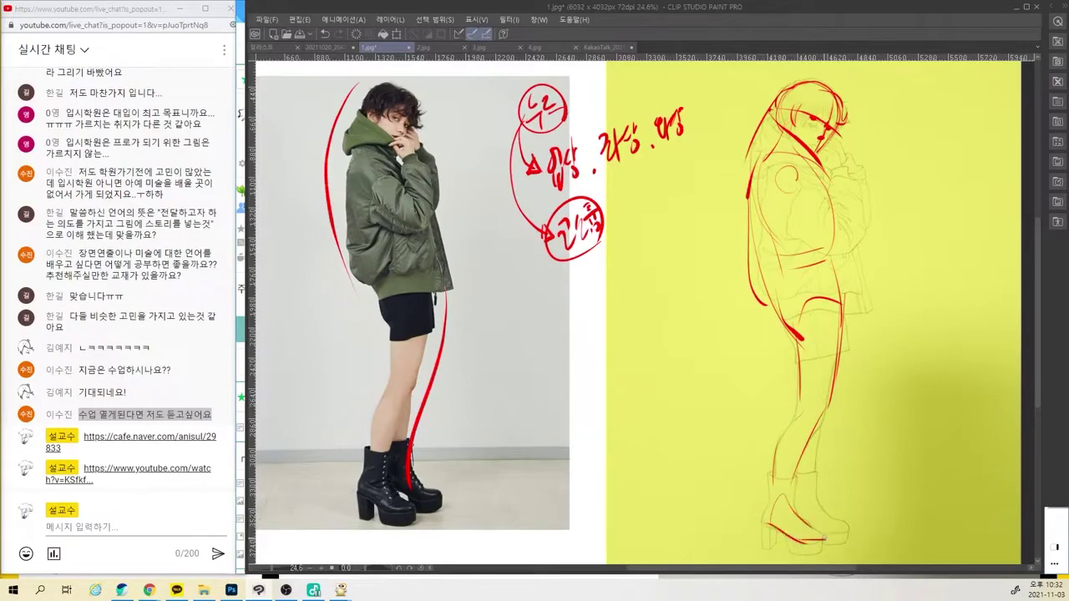
{"action": "mouse_move", "coordinate": [822, 417]}
{"action": "left_mouse_down"}
{"action": "mouse_move", "coordinate": [814, 510]}
{"action": "mouse_move", "coordinate": [855, 528]}
{"action": "left_mouse_up"}
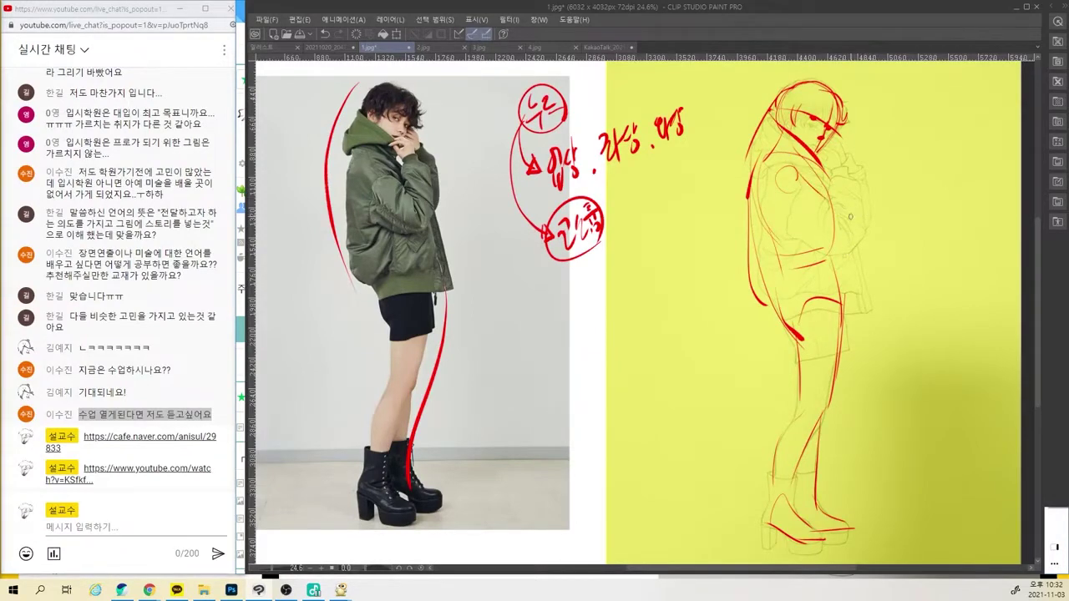
Draw red lines for the figure's folded arm, elbow and the forearm and hand raised to the face
{"action": "mouse_move", "coordinate": [774, 188]}
{"action": "left_mouse_down"}
{"action": "mouse_move", "coordinate": [799, 219]}
{"action": "mouse_move", "coordinate": [830, 227]}
{"action": "left_mouse_up"}
{"action": "key", "text": "ctrl+z"}
{"action": "left_click_drag", "start_coordinate": [776, 182], "coordinate": [835, 230]}
{"action": "key", "text": "ctrl+z"}
{"action": "left_click_drag", "start_coordinate": [782, 197], "coordinate": [836, 232]}
{"action": "left_click_drag", "start_coordinate": [843, 162], "coordinate": [839, 243]}
{"action": "mouse_move", "coordinate": [805, 146]}
{"action": "left_mouse_down"}
{"action": "mouse_move", "coordinate": [823, 143]}
{"action": "mouse_move", "coordinate": [842, 163]}
{"action": "mouse_move", "coordinate": [826, 177]}
{"action": "left_mouse_up"}
{"action": "key", "text": "ctrl+z"}
{"action": "key", "text": "ctrl+y"}
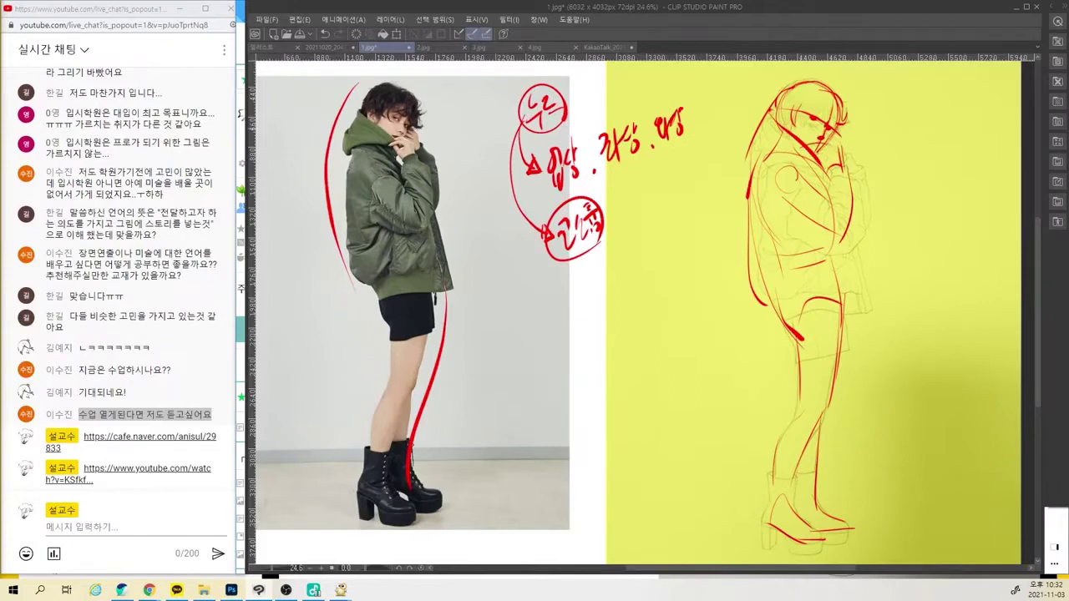
{"action": "left_click_drag", "start_coordinate": [840, 131], "coordinate": [854, 234]}
Draw blue gesture curves along the figure's back and from the jacket front down the leg to the foot
{"action": "mouse_move", "coordinate": [773, 78]}
{"action": "left_mouse_down"}
{"action": "mouse_move", "coordinate": [743, 286]}
{"action": "mouse_move", "coordinate": [780, 355]}
{"action": "left_mouse_up"}
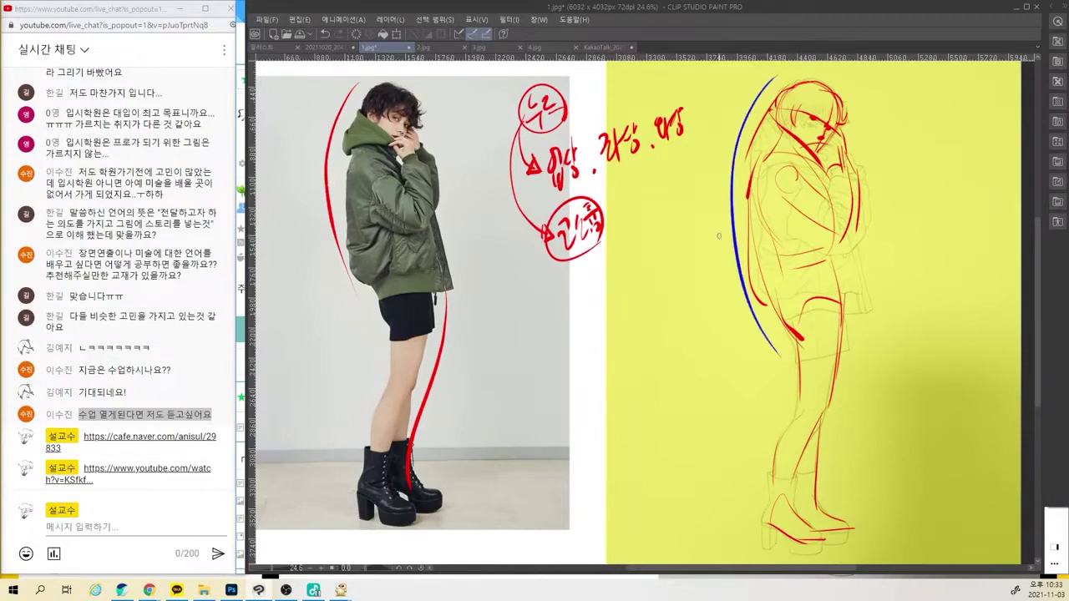
{"action": "left_click_drag", "start_coordinate": [848, 254], "coordinate": [818, 503]}
{"action": "key", "text": "ctrl+z"}
{"action": "left_click_drag", "start_coordinate": [850, 268], "coordinate": [807, 539]}
{"action": "key", "text": "ctrl+z"}
{"action": "left_click_drag", "start_coordinate": [847, 266], "coordinate": [809, 522]}
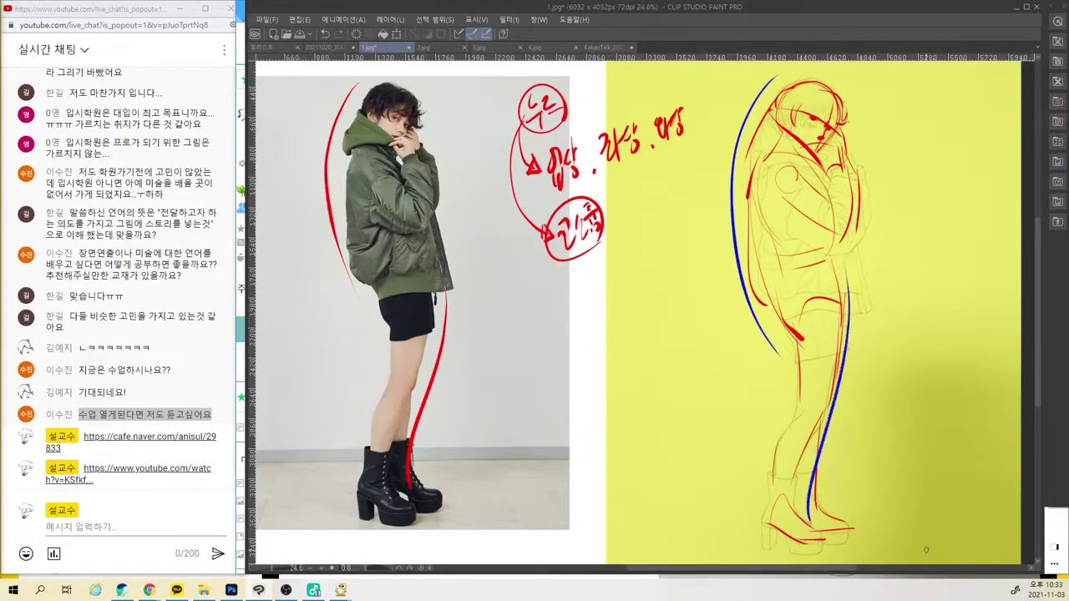
Draw a vertical blue balance line from the shoulder through the feet, and hide the blue guide lines
{"action": "left_click_drag", "start_coordinate": [803, 174], "coordinate": [820, 524]}
{"action": "key", "text": "ctrl+z"}
{"action": "left_click_drag", "start_coordinate": [803, 103], "coordinate": [810, 488]}
{"action": "key", "text": "ctrl+z"}
{"action": "left_click_drag", "start_coordinate": [798, 125], "coordinate": [803, 561]}
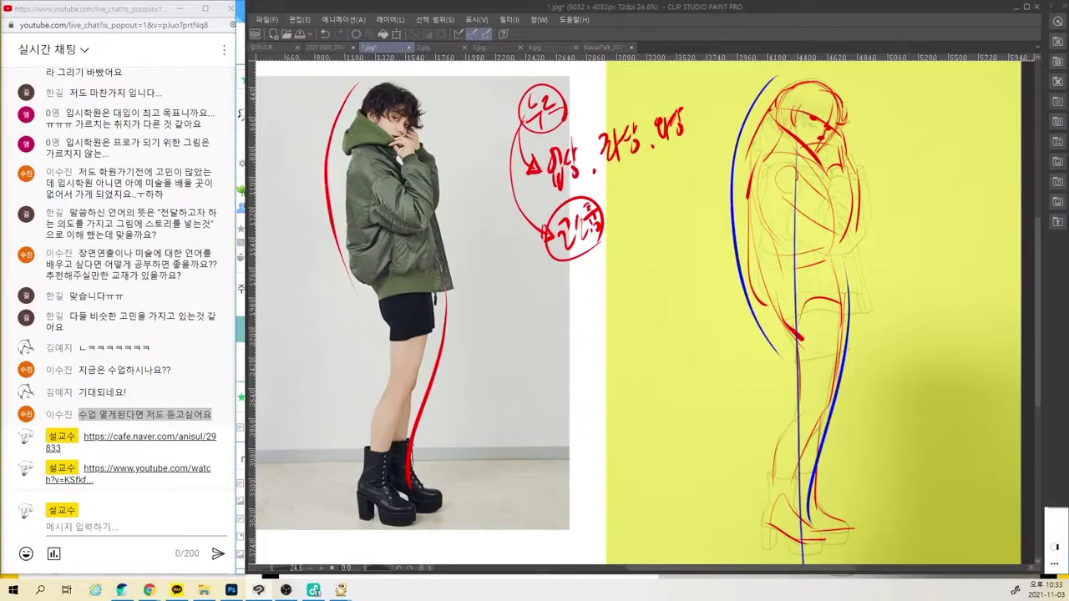
{"action": "key", "text": "ctrl+z"}
{"action": "key", "text": "ctrl+z"}
{"action": "key", "text": "ctrl+z"}
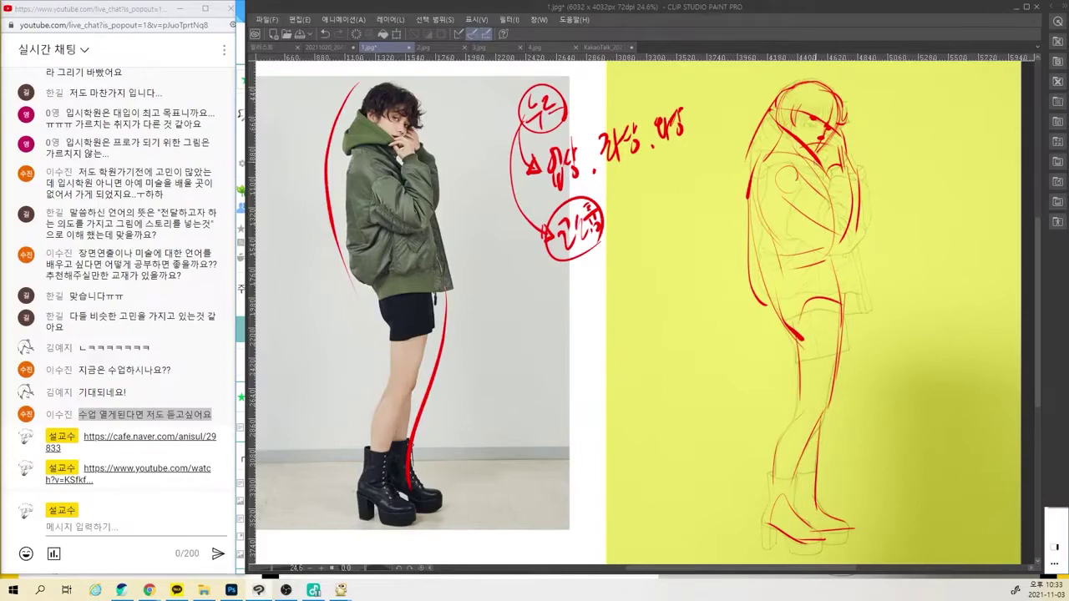
Draw the hood, the curved shoulder seam and the bent sleeve of the jacket in bold red lines
{"action": "mouse_move", "coordinate": [748, 147]}
{"action": "left_mouse_down"}
{"action": "mouse_move", "coordinate": [744, 172]}
{"action": "mouse_move", "coordinate": [816, 156]}
{"action": "left_mouse_up"}
{"action": "key", "text": "ctrl+z"}
{"action": "key", "text": "ctrl+z"}
{"action": "left_click_drag", "start_coordinate": [755, 165], "coordinate": [820, 164]}
{"action": "mouse_move", "coordinate": [760, 175]}
{"action": "left_mouse_down"}
{"action": "mouse_move", "coordinate": [810, 180]}
{"action": "mouse_move", "coordinate": [792, 198]}
{"action": "mouse_move", "coordinate": [787, 239]}
{"action": "mouse_move", "coordinate": [842, 251]}
{"action": "left_mouse_up"}
{"action": "key", "text": "ctrl+z"}
{"action": "left_click_drag", "start_coordinate": [771, 234], "coordinate": [840, 251]}
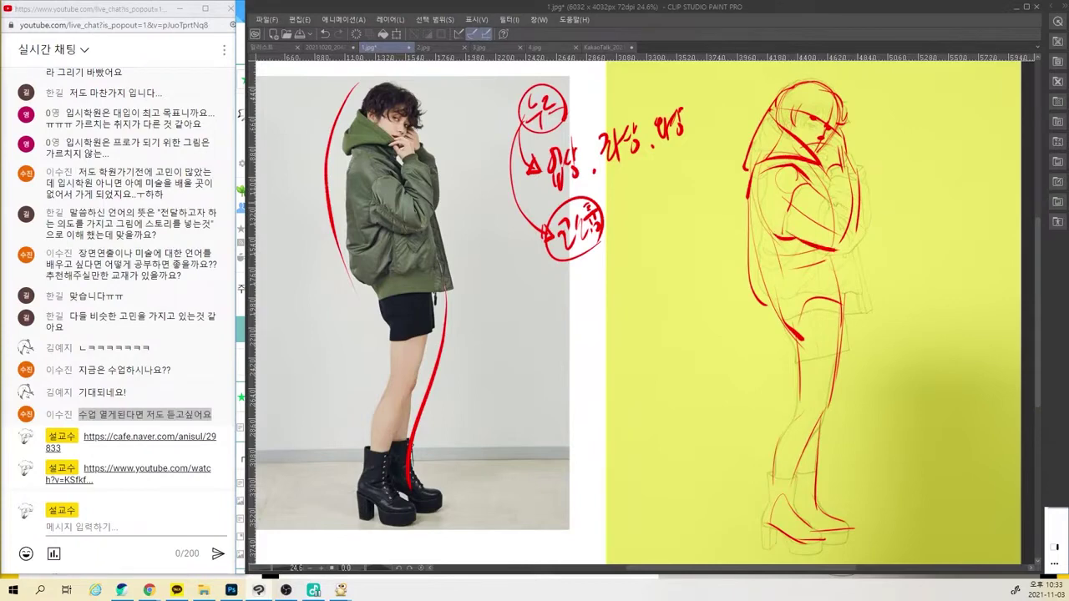
Thicken the red lines around the forearms and collar, and shape the jacket's puffed lower back
{"action": "left_click_drag", "start_coordinate": [835, 195], "coordinate": [842, 232]}
{"action": "left_click_drag", "start_coordinate": [827, 176], "coordinate": [837, 252]}
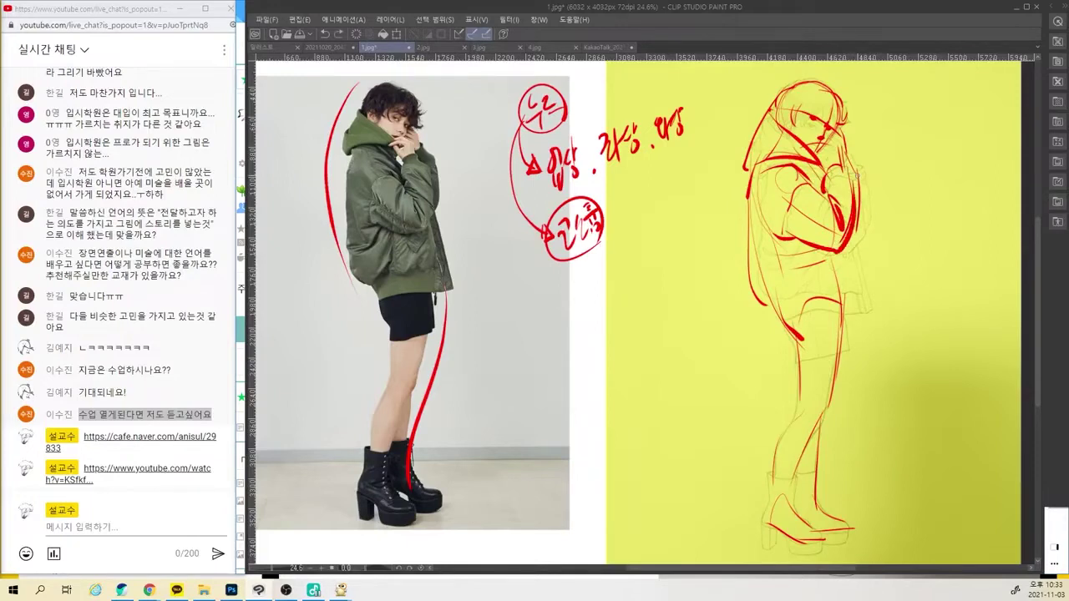
{"action": "left_click_drag", "start_coordinate": [863, 192], "coordinate": [857, 234]}
{"action": "left_click_drag", "start_coordinate": [804, 163], "coordinate": [823, 193]}
{"action": "mouse_move", "coordinate": [751, 213]}
{"action": "left_mouse_down"}
{"action": "mouse_move", "coordinate": [753, 274]}
{"action": "mouse_move", "coordinate": [782, 308]}
{"action": "mouse_move", "coordinate": [795, 281]}
{"action": "left_mouse_up"}
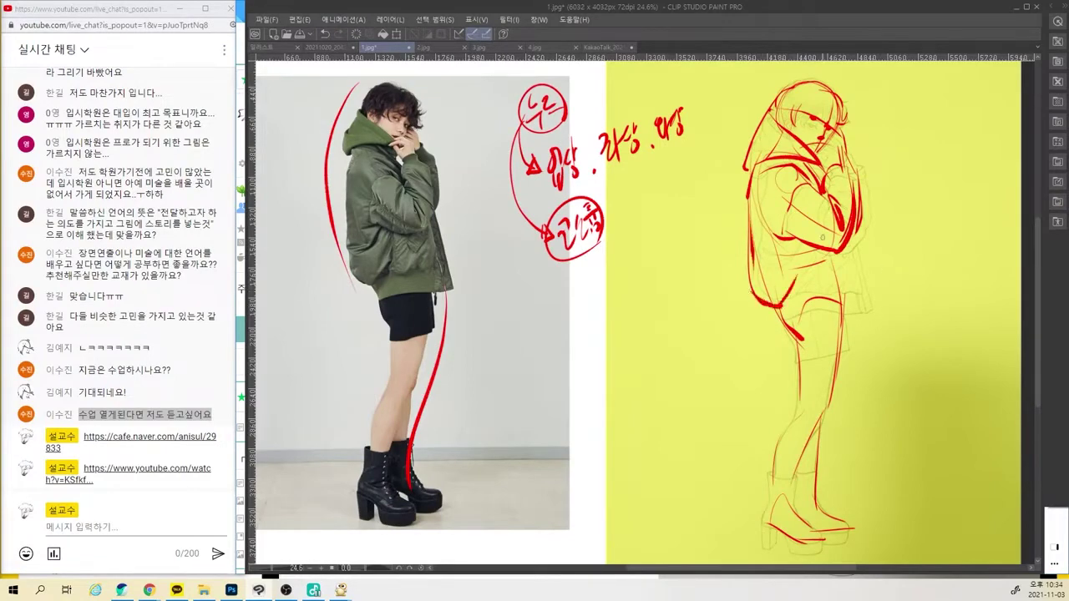
Add red fold lines below the jacket's elbow and draw its front opening edge
{"action": "mouse_move", "coordinate": [799, 239]}
{"action": "left_mouse_down"}
{"action": "mouse_move", "coordinate": [760, 266]}
{"action": "mouse_move", "coordinate": [779, 279]}
{"action": "left_mouse_up"}
{"action": "key", "text": "ctrl+z"}
{"action": "left_click_drag", "start_coordinate": [798, 240], "coordinate": [787, 273]}
{"action": "left_click_drag", "start_coordinate": [847, 252], "coordinate": [843, 282]}
{"action": "left_click_drag", "start_coordinate": [855, 237], "coordinate": [870, 305]}
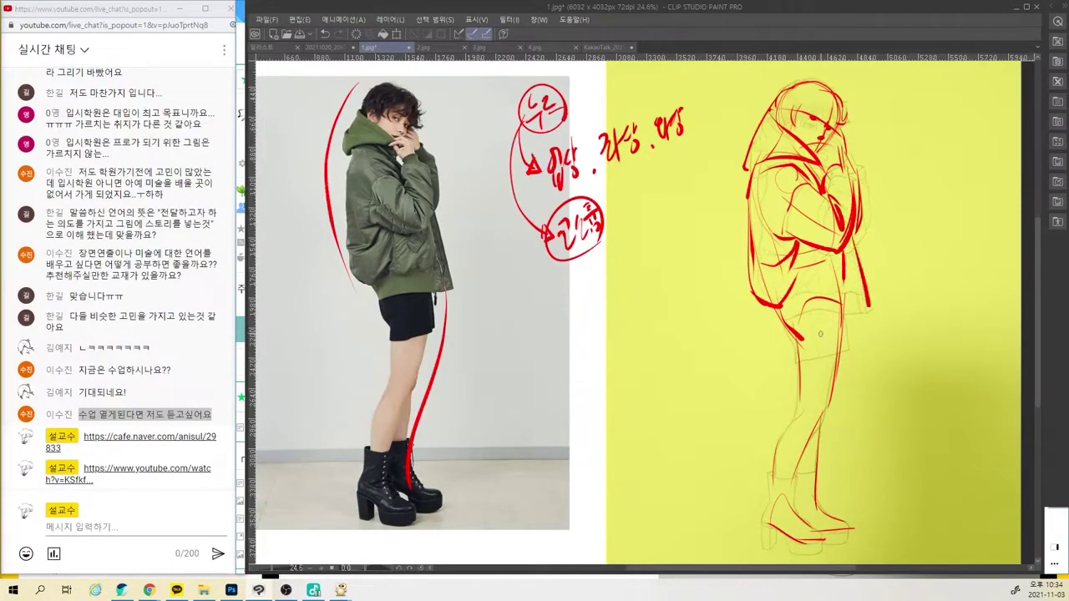
Draw the jacket's bottom hem and ribbed waistband in red, reinforcing its front edge
{"action": "left_click_drag", "start_coordinate": [785, 325], "coordinate": [872, 311]}
{"action": "left_click_drag", "start_coordinate": [790, 292], "coordinate": [861, 279]}
{"action": "left_click_drag", "start_coordinate": [852, 233], "coordinate": [869, 309]}
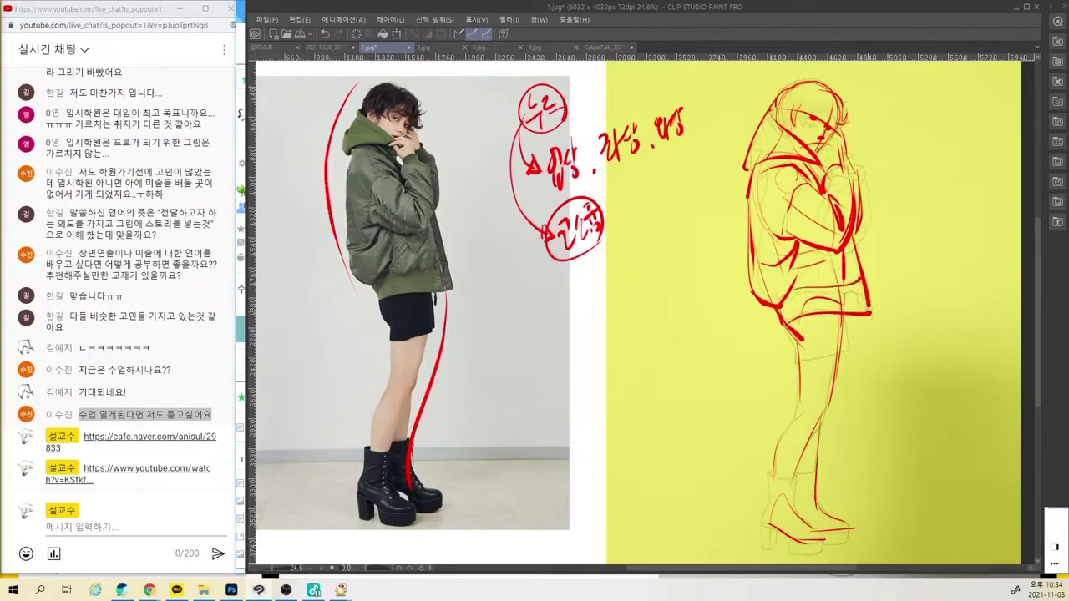
{"action": "left_click_drag", "start_coordinate": [849, 240], "coordinate": [864, 305]}
Outline the shorts with their hem and the legs down to the boots in thick red lines
{"action": "left_click_drag", "start_coordinate": [799, 336], "coordinate": [796, 422]}
{"action": "left_click_drag", "start_coordinate": [794, 353], "coordinate": [856, 357]}
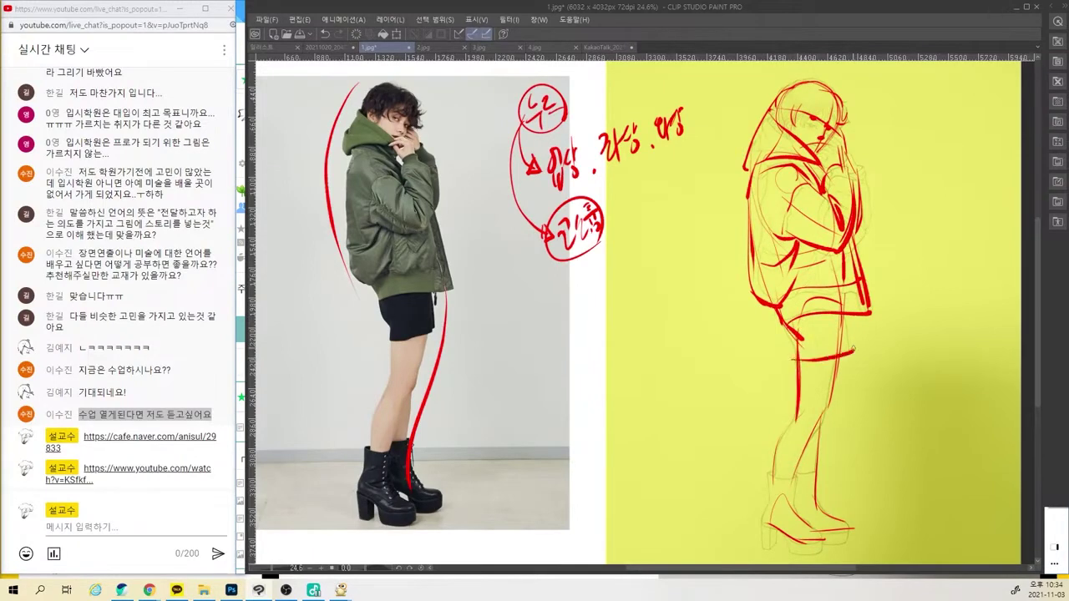
{"action": "mouse_move", "coordinate": [854, 316]}
{"action": "left_mouse_down"}
{"action": "mouse_move", "coordinate": [853, 353]}
{"action": "mouse_move", "coordinate": [773, 499]}
{"action": "left_mouse_up"}
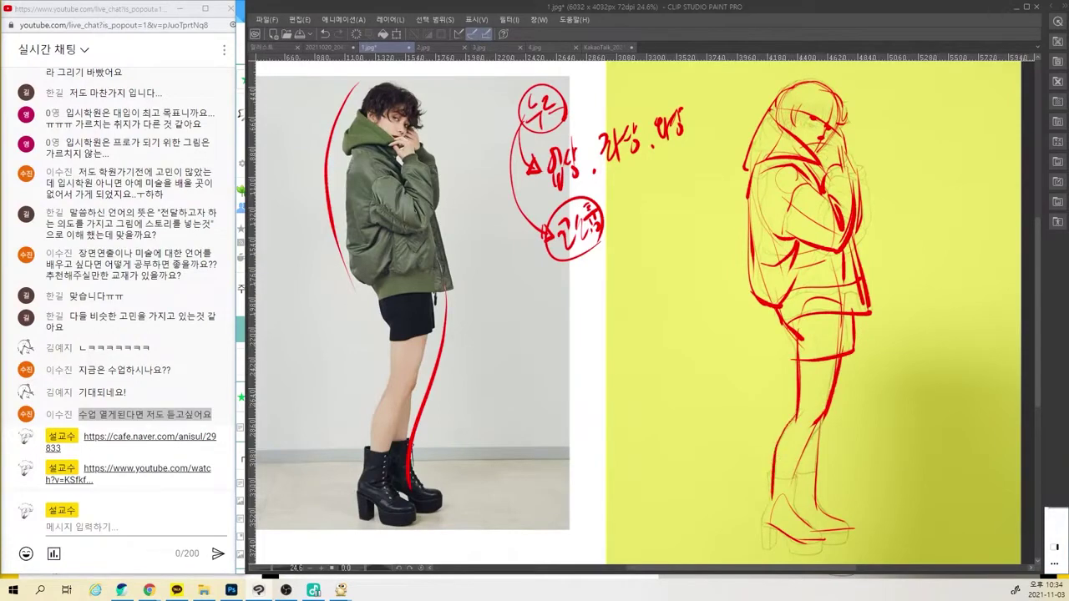
Draw both platform boots with their shafts, heels and soles in red, and touch up the line beside the face
{"action": "mouse_move", "coordinate": [823, 416]}
{"action": "left_mouse_down"}
{"action": "mouse_move", "coordinate": [808, 496]}
{"action": "mouse_move", "coordinate": [800, 481]}
{"action": "mouse_move", "coordinate": [820, 471]}
{"action": "mouse_move", "coordinate": [763, 523]}
{"action": "mouse_move", "coordinate": [761, 554]}
{"action": "mouse_move", "coordinate": [776, 551]}
{"action": "mouse_move", "coordinate": [777, 524]}
{"action": "mouse_move", "coordinate": [790, 558]}
{"action": "mouse_move", "coordinate": [833, 558]}
{"action": "mouse_move", "coordinate": [791, 539]}
{"action": "left_mouse_up"}
{"action": "key", "text": "ctrl+z"}
{"action": "left_click_drag", "start_coordinate": [790, 493], "coordinate": [833, 552]}
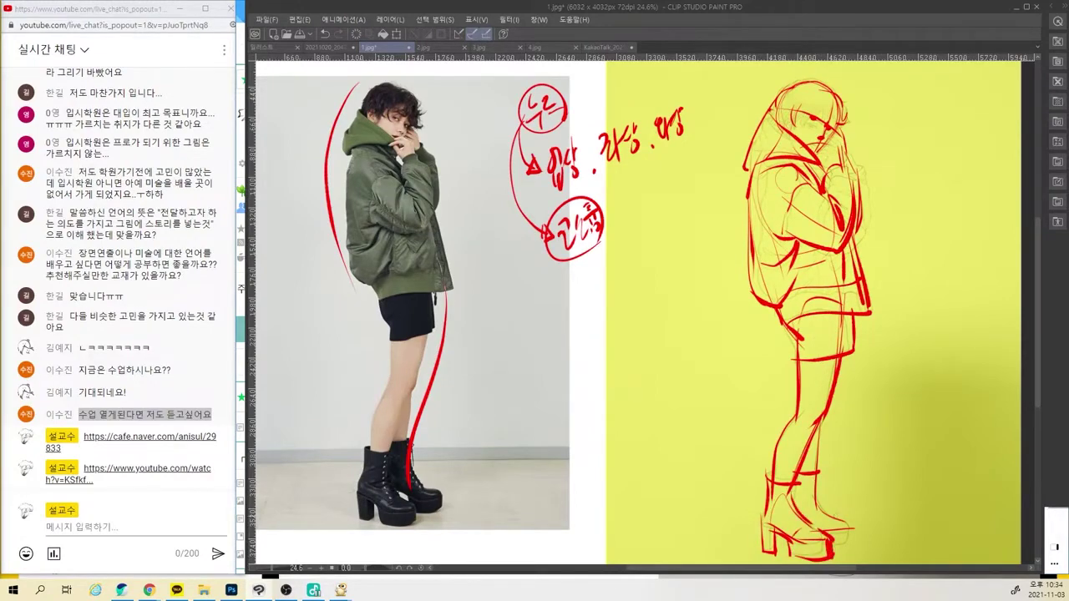
{"action": "mouse_move", "coordinate": [817, 496]}
{"action": "left_mouse_down"}
{"action": "mouse_move", "coordinate": [850, 527]}
{"action": "mouse_move", "coordinate": [854, 547]}
{"action": "left_mouse_up"}
{"action": "left_click_drag", "start_coordinate": [833, 551], "coordinate": [855, 543]}
{"action": "mouse_move", "coordinate": [830, 534]}
{"action": "left_mouse_down"}
{"action": "mouse_move", "coordinate": [856, 528]}
{"action": "mouse_move", "coordinate": [853, 559]}
{"action": "left_mouse_up"}
{"action": "left_click_drag", "start_coordinate": [841, 132], "coordinate": [846, 162]}
Hide and show the red sketch repeatedly to compare it with the pencil drawing and the photo
{"action": "key", "text": "Delete"}
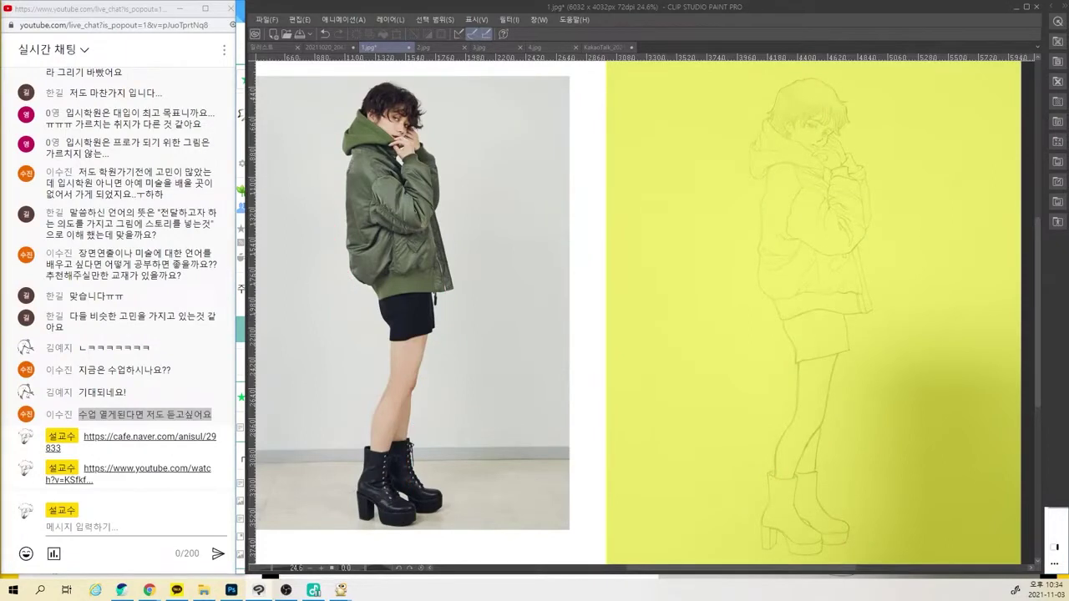
{"action": "key", "text": "ctrl+z"}
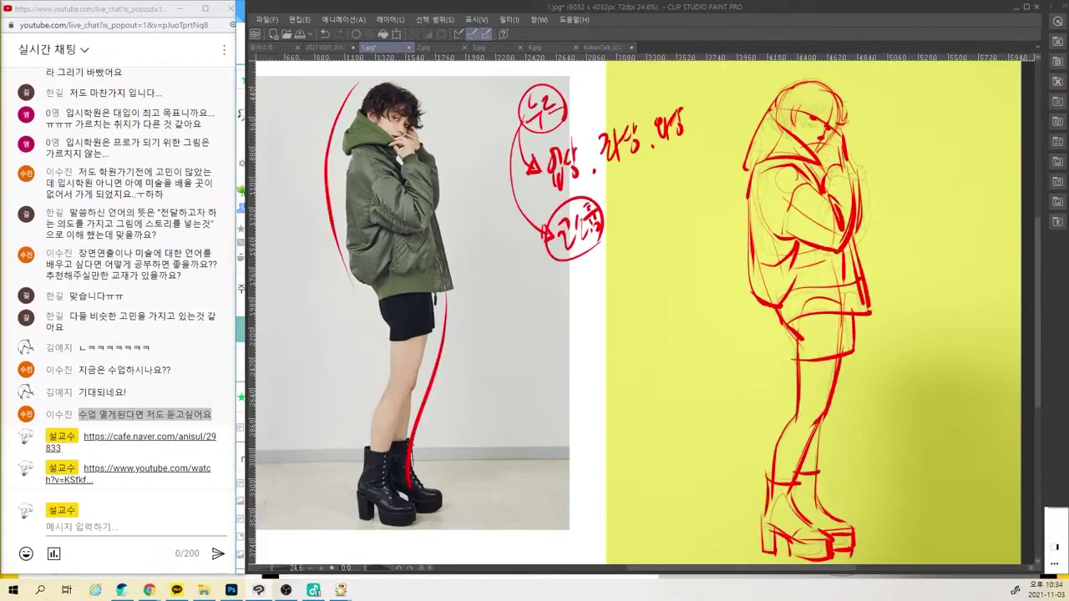
{"action": "key", "text": "ctrl+y"}
{"action": "key", "text": "ctrl+z"}
{"action": "key", "text": "Delete"}
{"action": "key", "text": "ctrl+z"}
{"action": "key", "text": "Delete"}
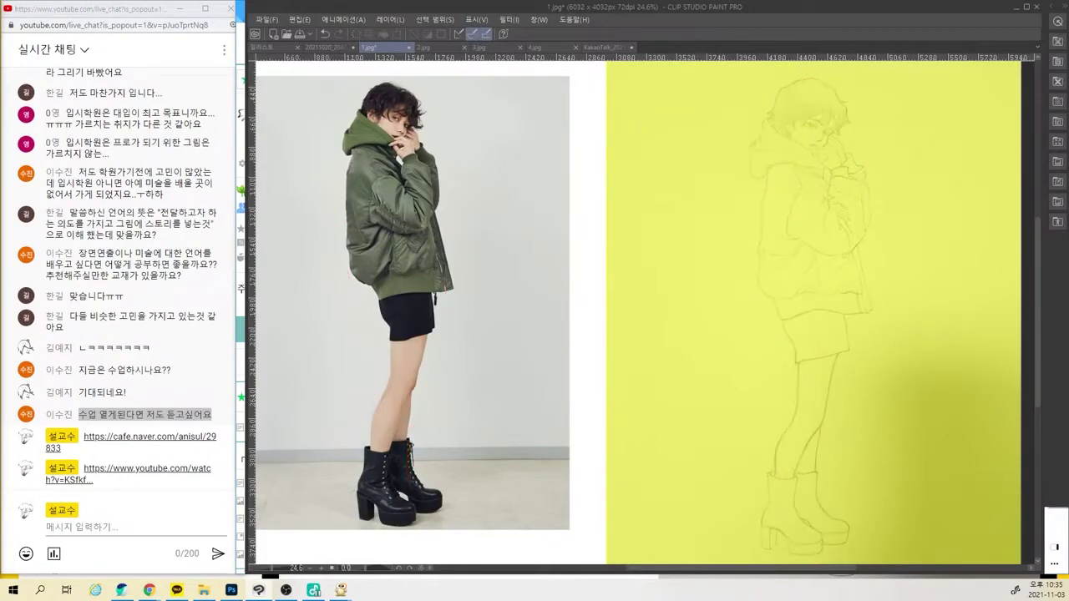
{"action": "key", "text": "ctrl+z"}
{"action": "key", "text": "Delete"}
{"action": "key", "text": "ctrl+z"}
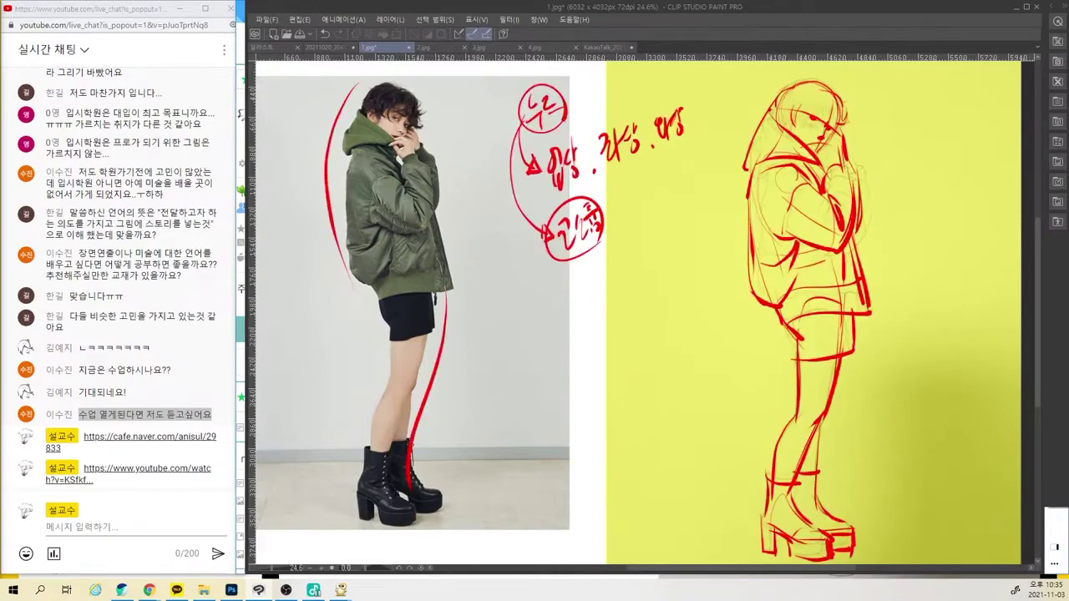
{"action": "key", "text": "Delete"}
{"action": "key", "text": "ctrl+z"}
{"action": "key", "text": "ctrl+comma"}
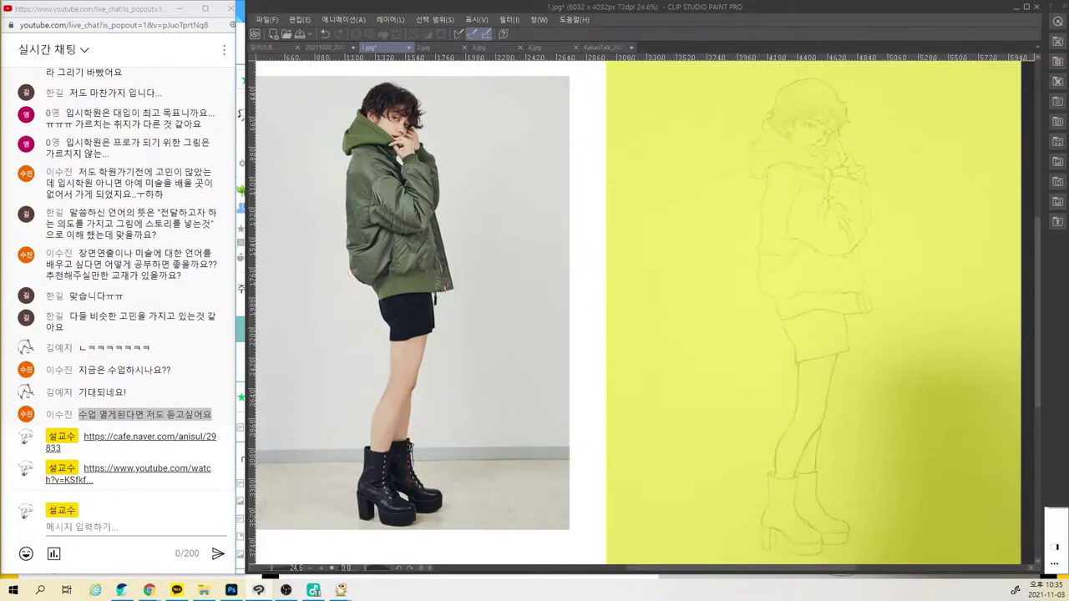
{"action": "key", "text": "ctrl+comma"}
{"action": "key", "text": "ctrl+comma"}
{"action": "key", "text": "ctrl+z"}
{"action": "key", "text": "Delete"}
{"action": "key", "text": "ctrl+z"}
{"action": "key", "text": "Delete"}
{"action": "key", "text": "ctrl+z"}
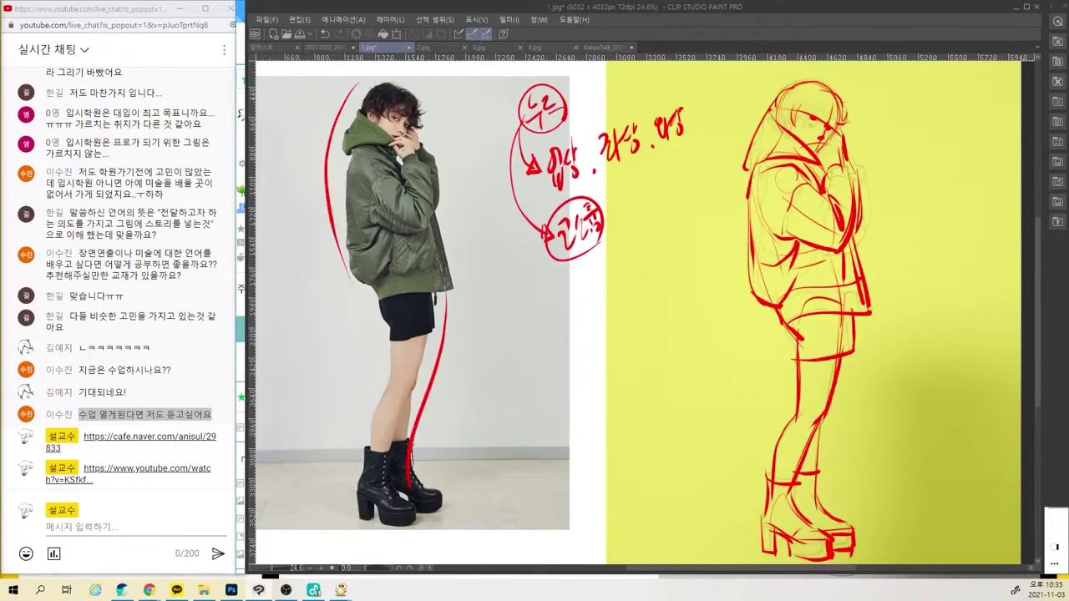
Show the blue gesture and balance lines over the red figure sketch
{"action": "left_click_drag", "start_coordinate": [795, 170], "coordinate": [803, 563]}
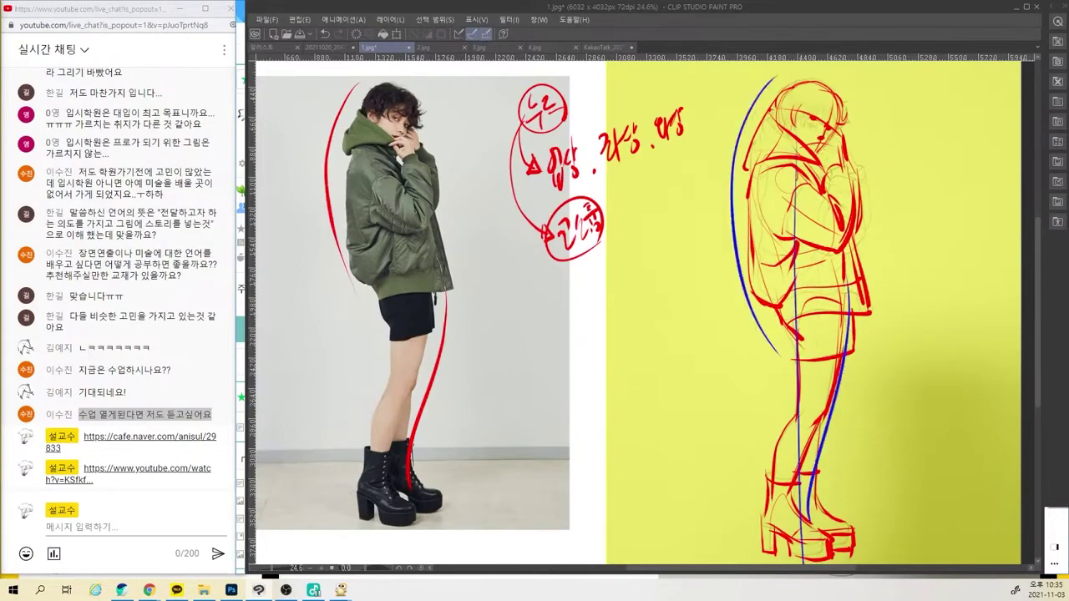
{"action": "key", "text": "ctrl+z"}
{"action": "key", "text": "ctrl+y"}
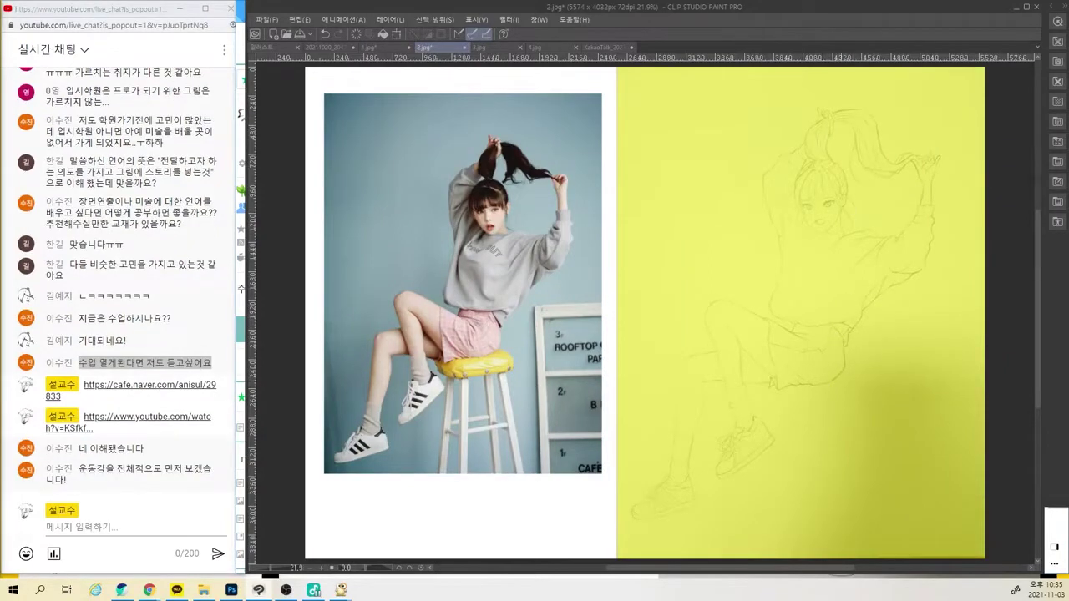
In 2.jpg, try curved red contour strokes across the seated figure's shoulders, torso and waist, and undo them
{"action": "left_click", "coordinate": [860, 385]}
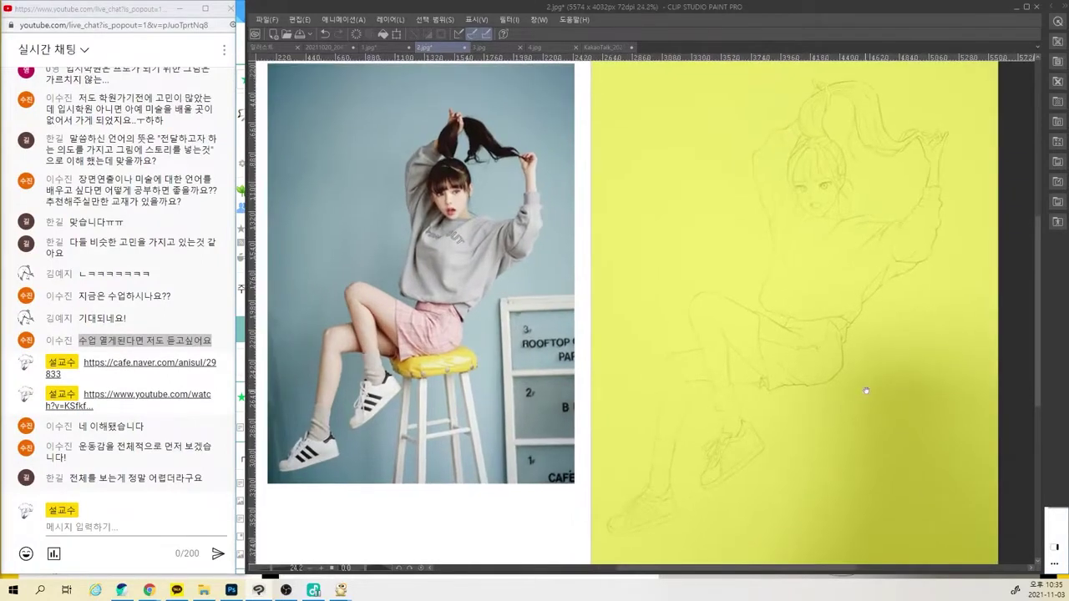
{"action": "left_click_drag", "start_coordinate": [866, 391], "coordinate": [867, 398]}
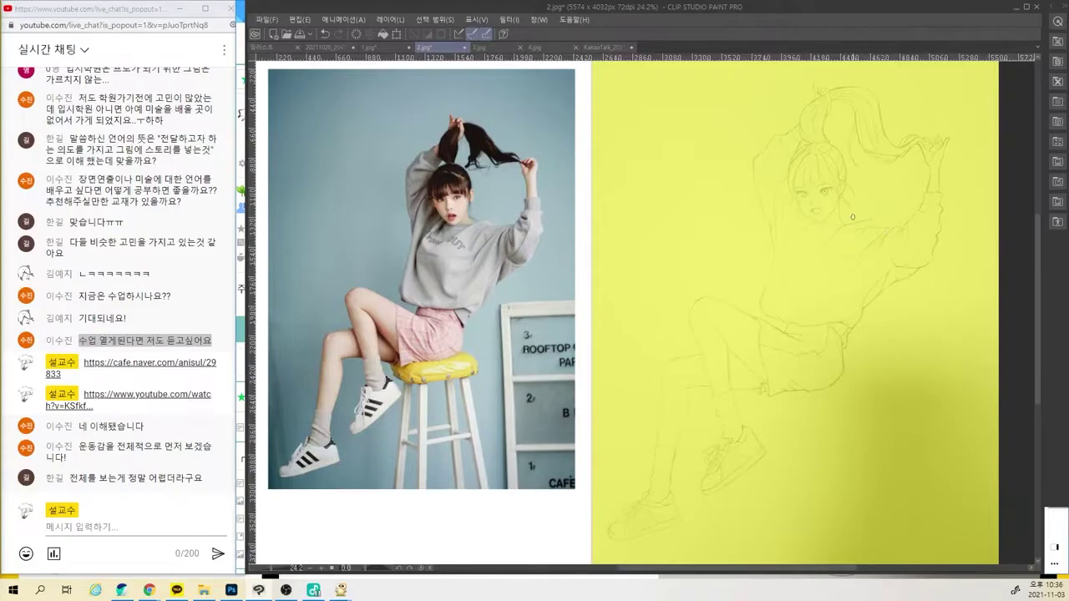
{"action": "left_click_drag", "start_coordinate": [783, 166], "coordinate": [871, 228]}
{"action": "left_click_drag", "start_coordinate": [760, 208], "coordinate": [887, 264]}
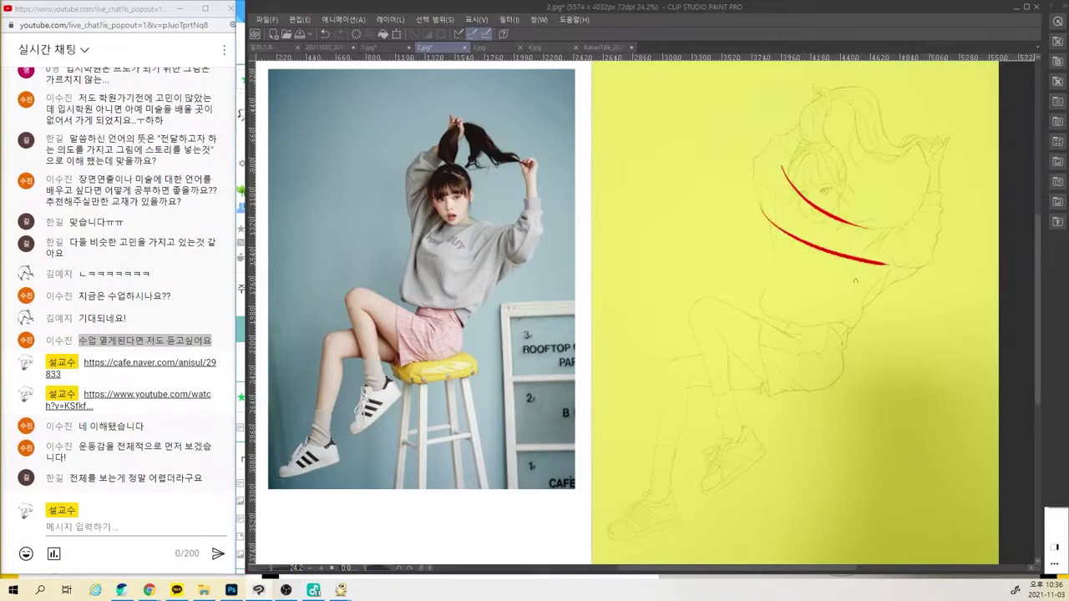
{"action": "left_click_drag", "start_coordinate": [772, 277], "coordinate": [854, 304]}
{"action": "left_click_drag", "start_coordinate": [760, 306], "coordinate": [827, 328]}
{"action": "key", "text": "ctrl+z"}
{"action": "key", "text": "ctrl+z"}
{"action": "key", "text": "ctrl+z"}
{"action": "key", "text": "ctrl+z"}
Try a four-sided red box around the seated figure's torso, and undo its strokes
{"action": "mouse_move", "coordinate": [788, 214]}
{"action": "left_mouse_down"}
{"action": "mouse_move", "coordinate": [760, 319]}
{"action": "mouse_move", "coordinate": [835, 327]}
{"action": "mouse_move", "coordinate": [892, 233]}
{"action": "left_mouse_up"}
{"action": "left_click_drag", "start_coordinate": [902, 237], "coordinate": [848, 322]}
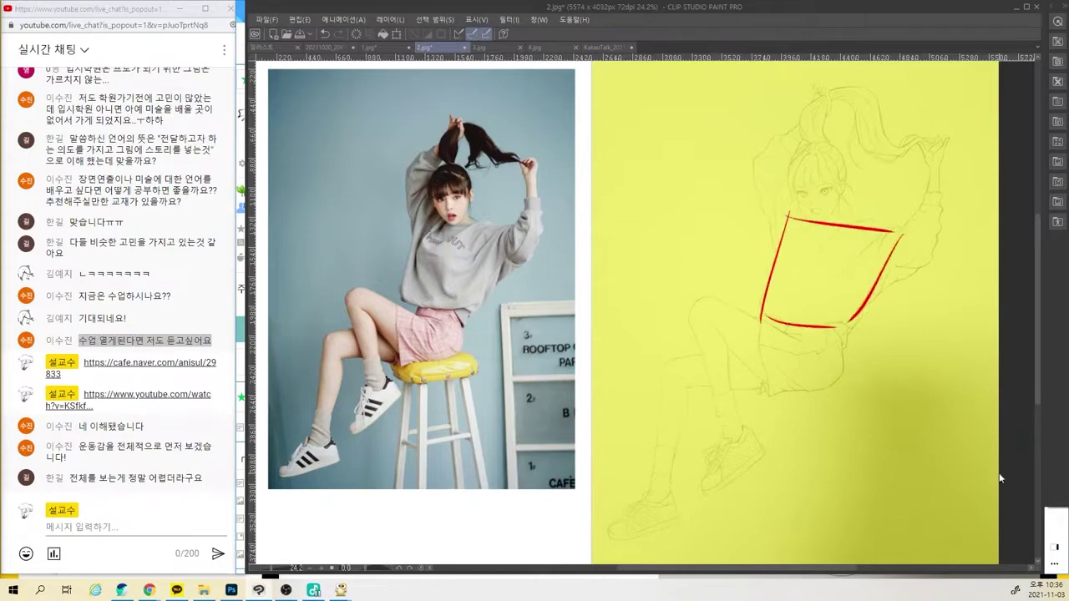
{"action": "key", "text": "ctrl+z"}
{"action": "key", "text": "ctrl+z"}
{"action": "key", "text": "ctrl+z"}
{"action": "key", "text": "ctrl+z"}
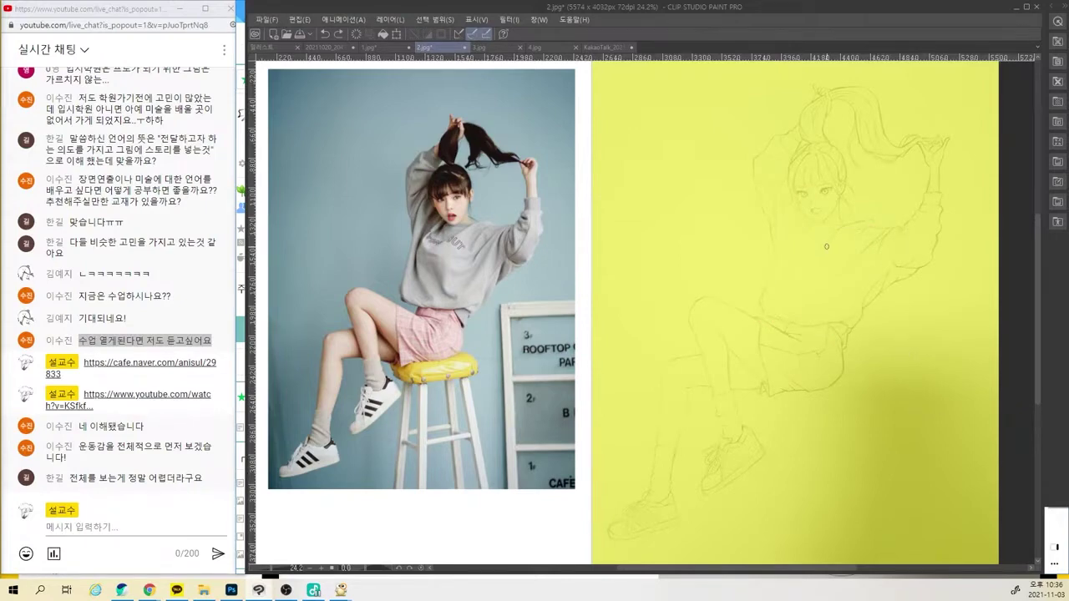
Mark fabric folds with short red strokes on the sweatshirt's chest and both sleeves, undoing the last few
{"action": "mouse_move", "coordinate": [826, 246]}
{"action": "left_mouse_down"}
{"action": "mouse_move", "coordinate": [872, 220]}
{"action": "mouse_move", "coordinate": [890, 223]}
{"action": "left_mouse_up"}
{"action": "left_click_drag", "start_coordinate": [857, 259], "coordinate": [894, 232]}
{"action": "left_click_drag", "start_coordinate": [894, 242], "coordinate": [922, 213]}
{"action": "mouse_move", "coordinate": [793, 238]}
{"action": "left_mouse_down"}
{"action": "mouse_move", "coordinate": [818, 223]}
{"action": "mouse_move", "coordinate": [800, 208]}
{"action": "left_mouse_up"}
{"action": "left_click_drag", "start_coordinate": [776, 216], "coordinate": [784, 179]}
{"action": "left_click_drag", "start_coordinate": [761, 188], "coordinate": [780, 168]}
{"action": "left_click_drag", "start_coordinate": [772, 150], "coordinate": [783, 153]}
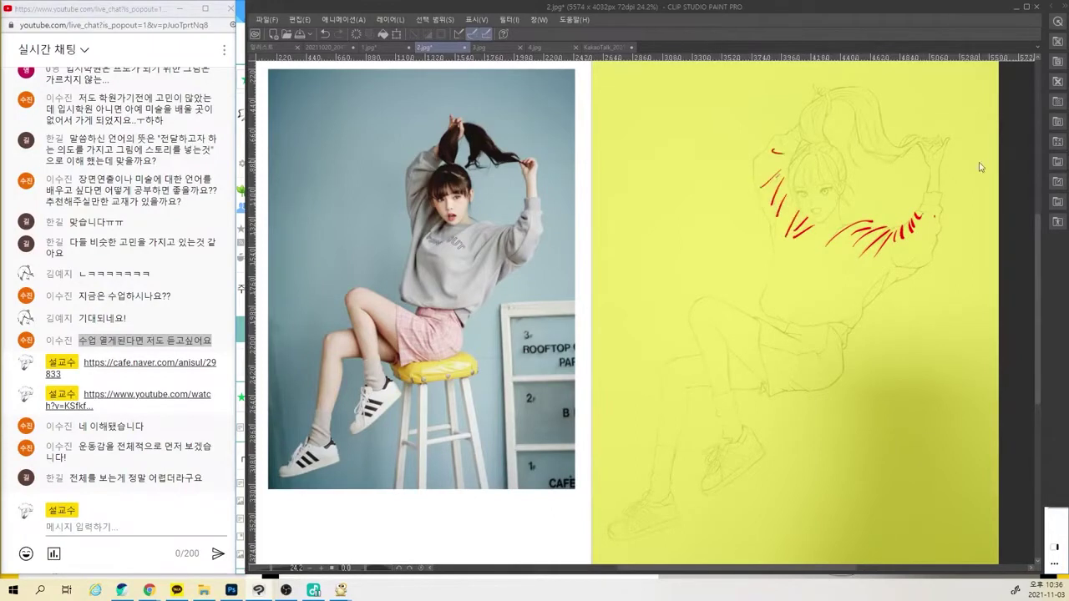
{"action": "key", "text": "ctrl+z"}
{"action": "key", "text": "ctrl+z"}
{"action": "key", "text": "ctrl+z"}
{"action": "key", "text": "ctrl+z"}
{"action": "key", "text": "ctrl+z"}
Mark the folds of the shorts with short red strokes, and trace the wrinkled outer edge of the raised sleeve
{"action": "left_click_drag", "start_coordinate": [776, 364], "coordinate": [800, 384]}
{"action": "mouse_move", "coordinate": [795, 380]}
{"action": "left_mouse_down"}
{"action": "mouse_move", "coordinate": [808, 391]}
{"action": "mouse_move", "coordinate": [795, 393]}
{"action": "left_mouse_up"}
{"action": "mouse_move", "coordinate": [799, 356]}
{"action": "left_mouse_down"}
{"action": "mouse_move", "coordinate": [803, 372]}
{"action": "mouse_move", "coordinate": [805, 351]}
{"action": "left_mouse_up"}
{"action": "left_click_drag", "start_coordinate": [810, 364], "coordinate": [822, 342]}
{"action": "left_click_drag", "start_coordinate": [828, 356], "coordinate": [835, 337]}
{"action": "left_click_drag", "start_coordinate": [841, 357], "coordinate": [844, 345]}
{"action": "mouse_move", "coordinate": [787, 185]}
{"action": "left_mouse_down"}
{"action": "mouse_move", "coordinate": [775, 223]}
{"action": "mouse_move", "coordinate": [780, 182]}
{"action": "left_mouse_up"}
{"action": "mouse_move", "coordinate": [902, 274]}
{"action": "left_mouse_down"}
{"action": "mouse_move", "coordinate": [869, 305]}
{"action": "mouse_move", "coordinate": [933, 246]}
{"action": "mouse_move", "coordinate": [937, 195]}
{"action": "left_mouse_up"}
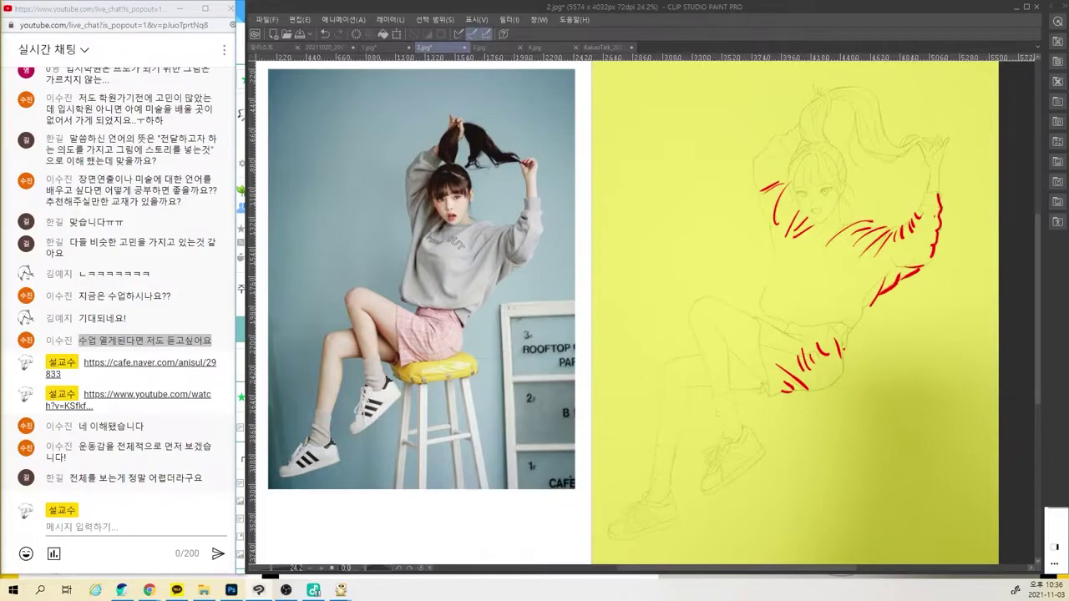
Add red wrinkle strokes on the raised leg's sock, and hide all the red marks
{"action": "left_click_drag", "start_coordinate": [712, 394], "coordinate": [724, 436]}
{"action": "left_click_drag", "start_coordinate": [733, 407], "coordinate": [741, 438]}
{"action": "key", "text": "Delete"}
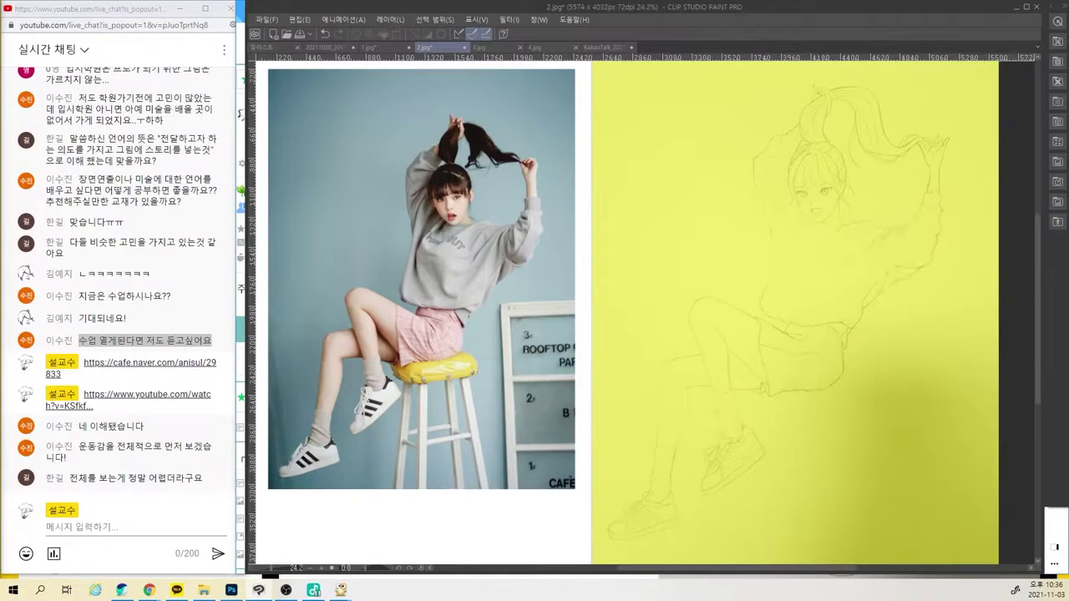
Examine the pencil fold lines on the sock, shorts and waist up close
{"action": "left_click_drag", "start_coordinate": [753, 427], "coordinate": [810, 465]}
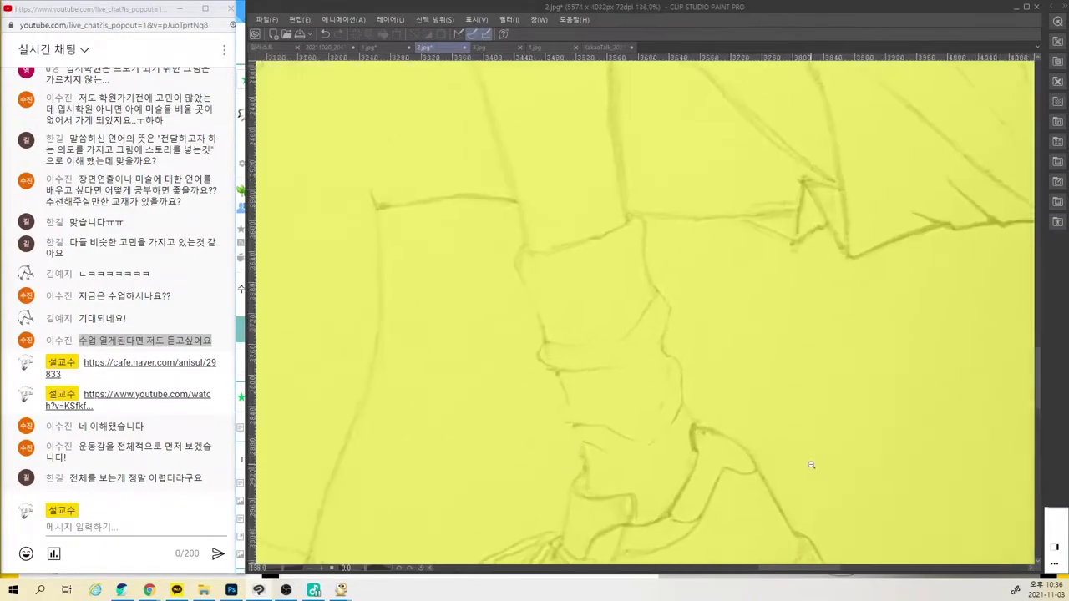
{"action": "left_click_drag", "start_coordinate": [732, 397], "coordinate": [707, 391]}
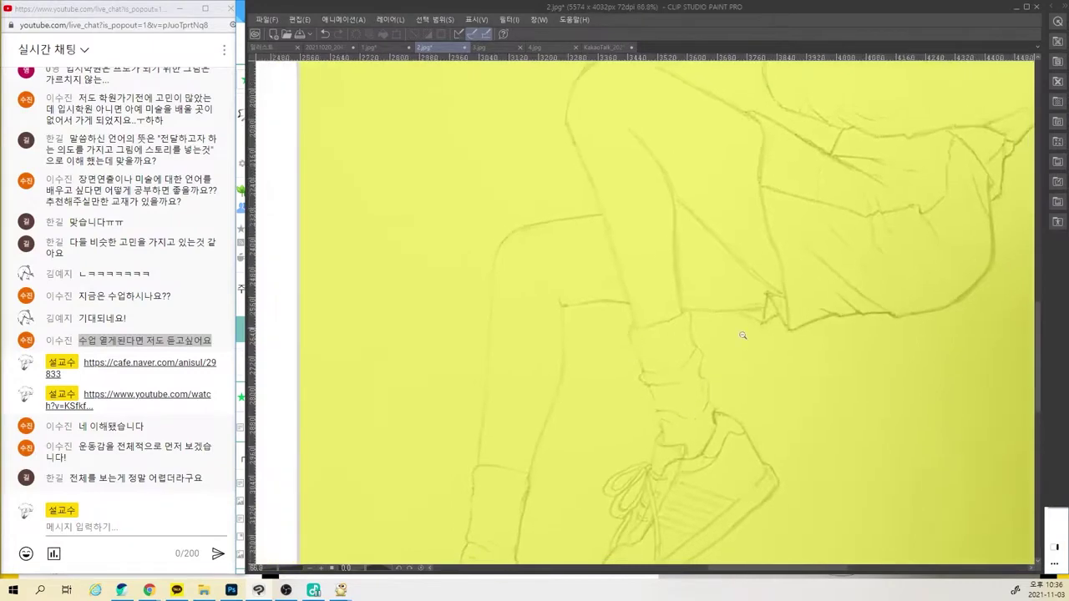
{"action": "left_click_drag", "start_coordinate": [881, 344], "coordinate": [921, 381]}
{"action": "left_click_drag", "start_coordinate": [965, 320], "coordinate": [742, 432]}
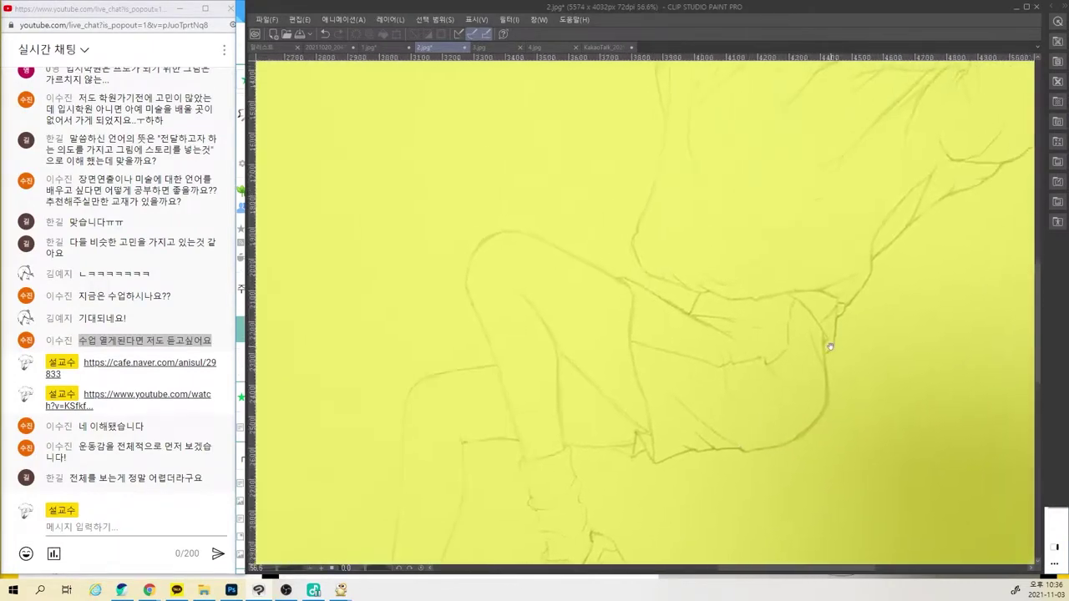
{"action": "left_click_drag", "start_coordinate": [867, 302], "coordinate": [815, 359]}
{"action": "mouse_move", "coordinate": [668, 461]}
{"action": "left_mouse_down"}
{"action": "mouse_move", "coordinate": [695, 475]}
{"action": "mouse_move", "coordinate": [704, 436]}
{"action": "left_mouse_up"}
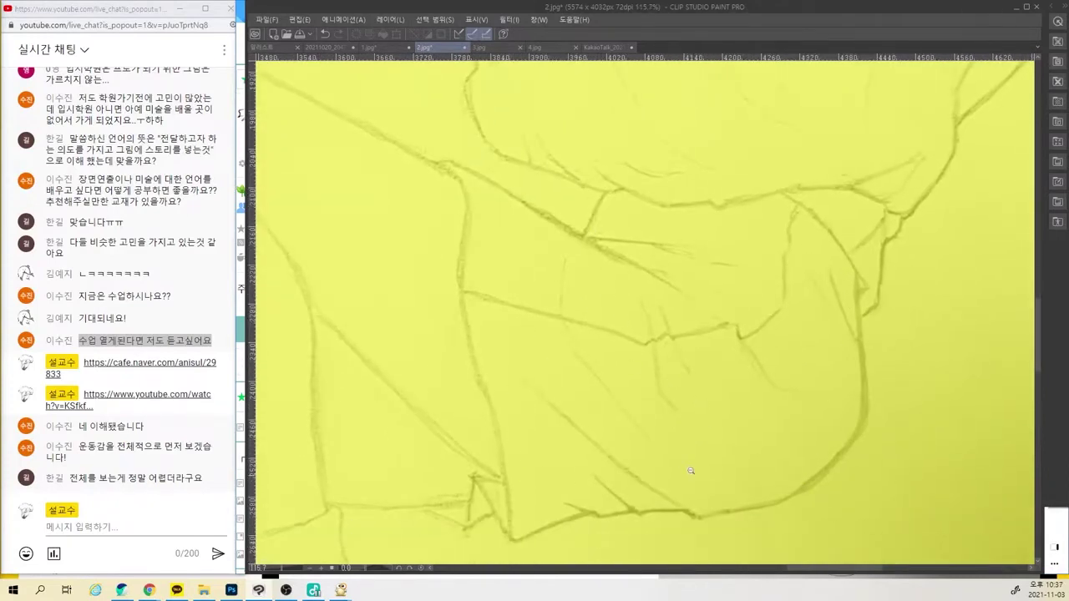
Examine the pencil fold lines from the shorts up to the chest, shoulder and raised sleeve up close
{"action": "left_click_drag", "start_coordinate": [876, 256], "coordinate": [829, 503]}
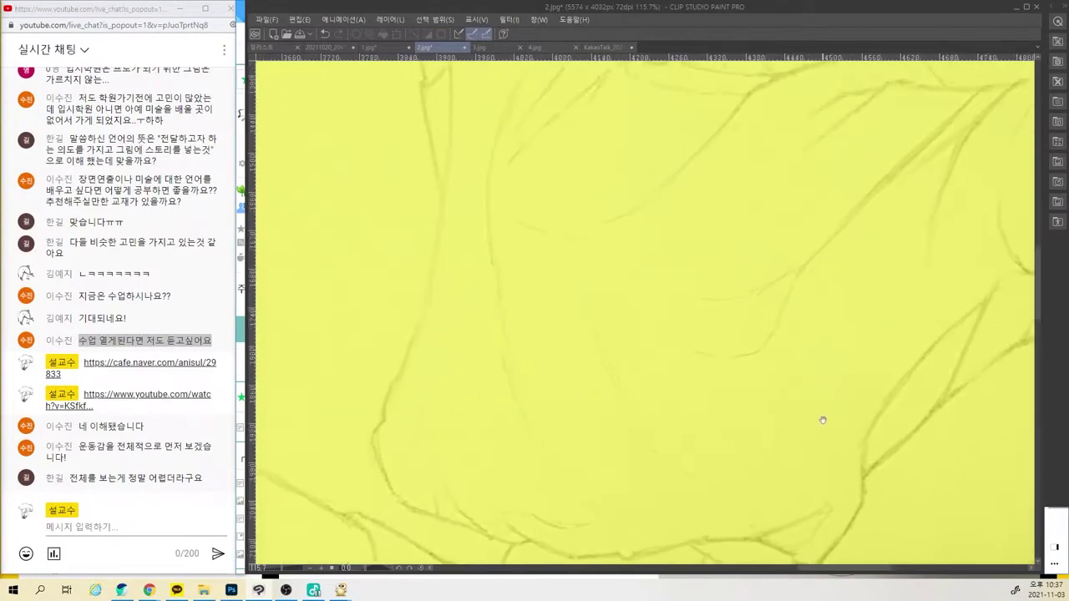
{"action": "left_click_drag", "start_coordinate": [823, 420], "coordinate": [825, 460]}
{"action": "left_click_drag", "start_coordinate": [804, 384], "coordinate": [780, 488]}
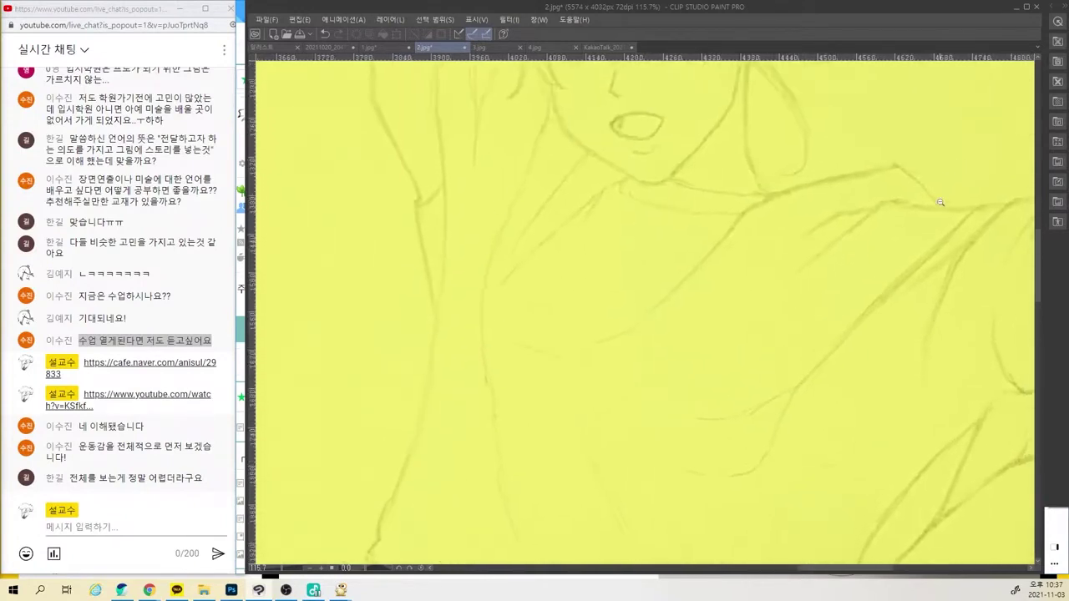
{"action": "left_click_drag", "start_coordinate": [888, 397], "coordinate": [823, 365]}
{"action": "left_click_drag", "start_coordinate": [852, 400], "coordinate": [829, 381]}
{"action": "left_click_drag", "start_coordinate": [863, 419], "coordinate": [848, 404]}
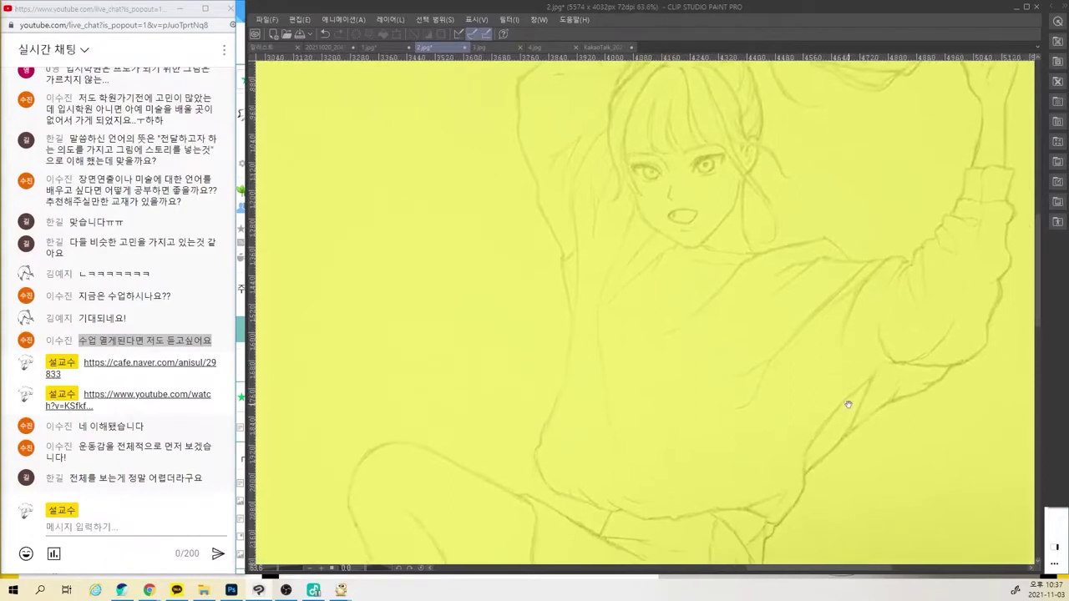
{"action": "left_click_drag", "start_coordinate": [941, 383], "coordinate": [814, 397]}
{"action": "left_click", "coordinate": [813, 397]}
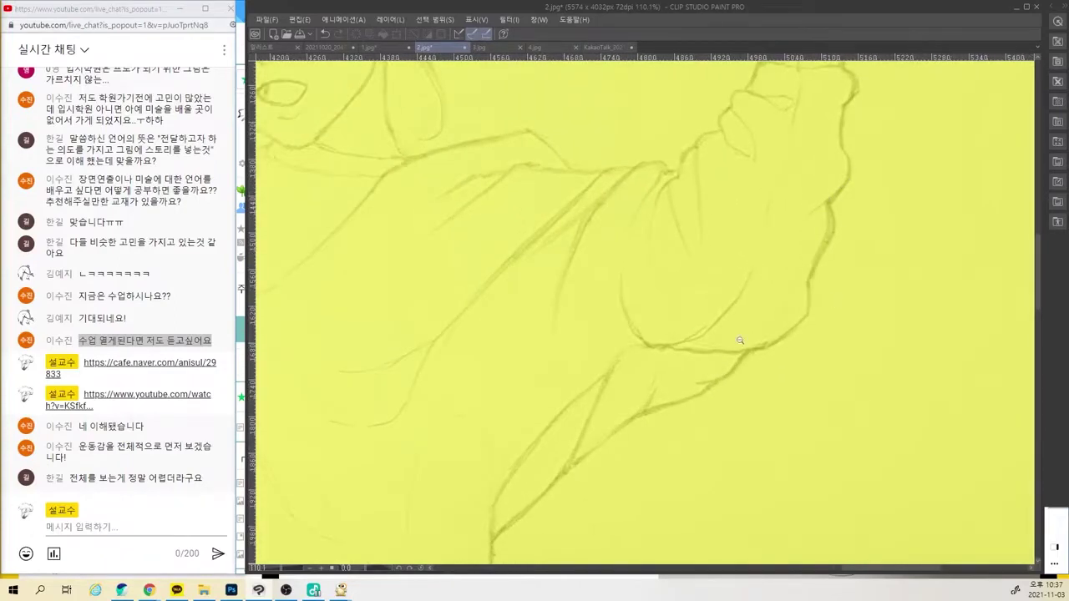
Compare the sleeve and the whole pencil figure with the reference photo beside it
{"action": "left_click", "coordinate": [665, 445], "text": "alt"}
{"action": "left_click_drag", "start_coordinate": [644, 385], "coordinate": [822, 395]}
{"action": "left_click_drag", "start_coordinate": [822, 396], "coordinate": [841, 384]}
{"action": "left_click", "coordinate": [841, 384], "text": "alt"}
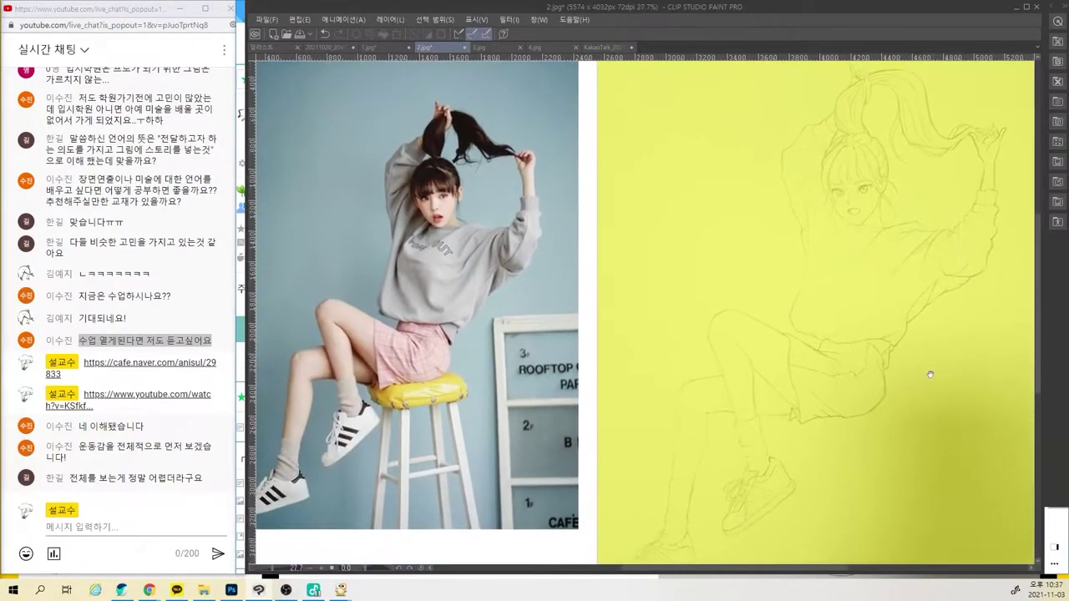
{"action": "left_click", "coordinate": [923, 368], "text": "alt"}
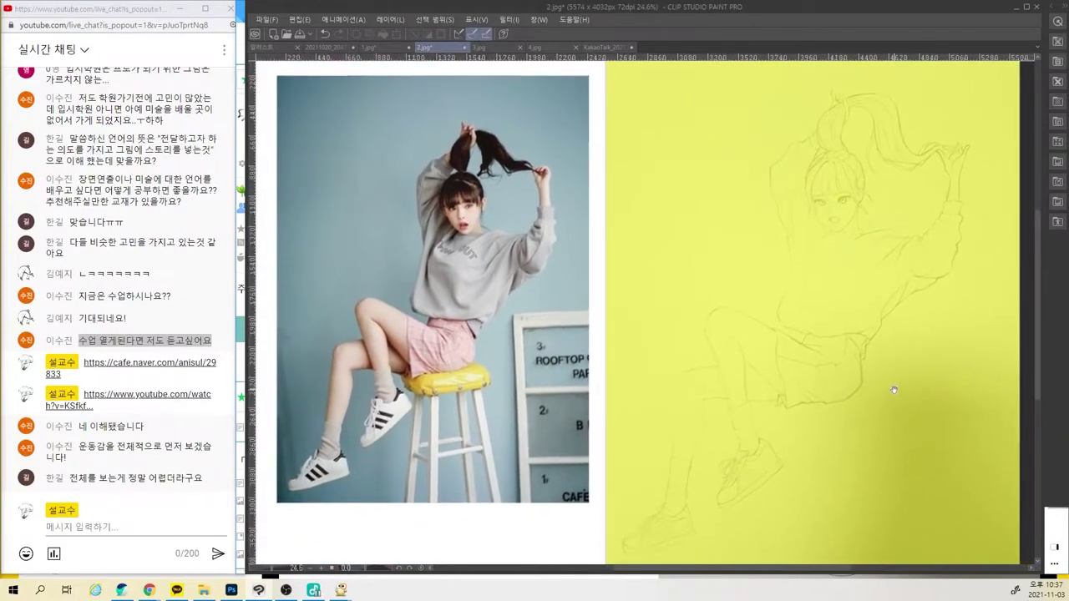
{"action": "left_click", "coordinate": [876, 393]}
{"action": "left_click", "coordinate": [875, 395], "text": "alt"}
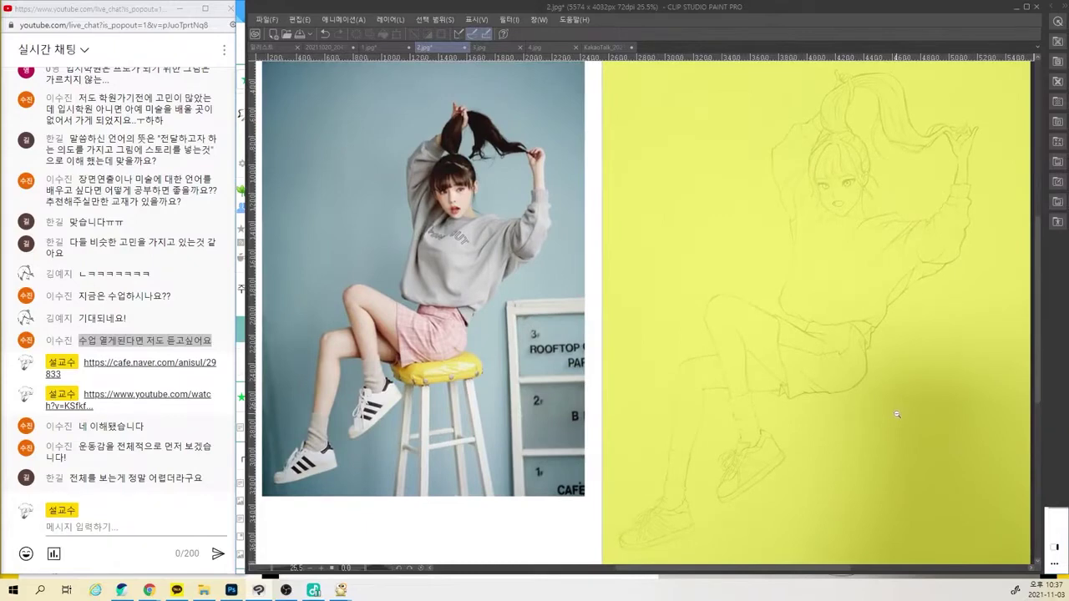
{"action": "left_click", "coordinate": [896, 414], "text": "alt"}
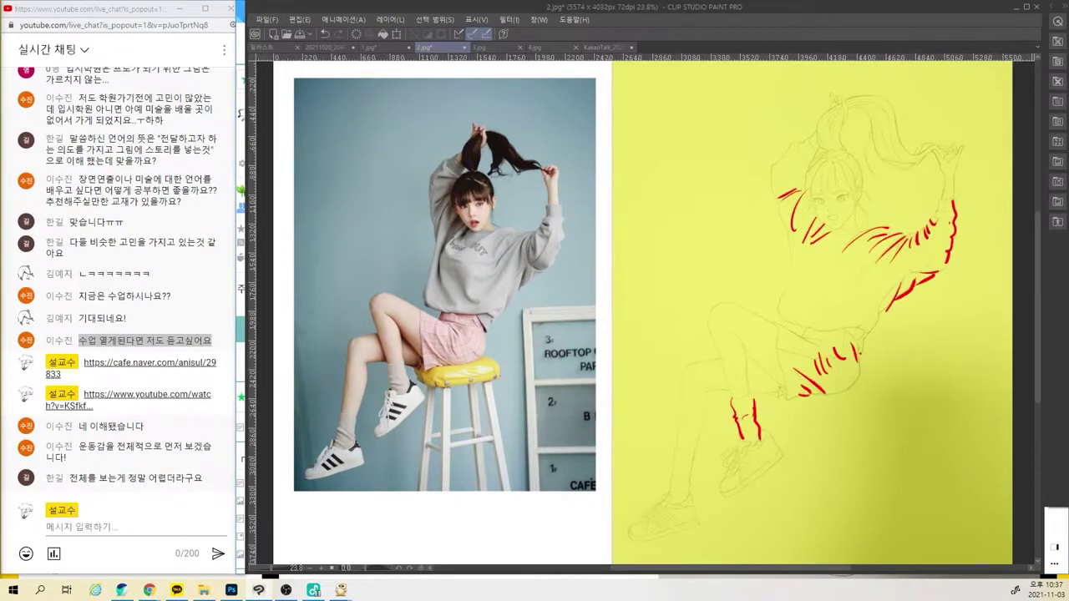
Clear the red fold marks, and draw a red head oval with crossing centre and eye lines over the pencil face
{"action": "key", "text": "ctrl+z"}
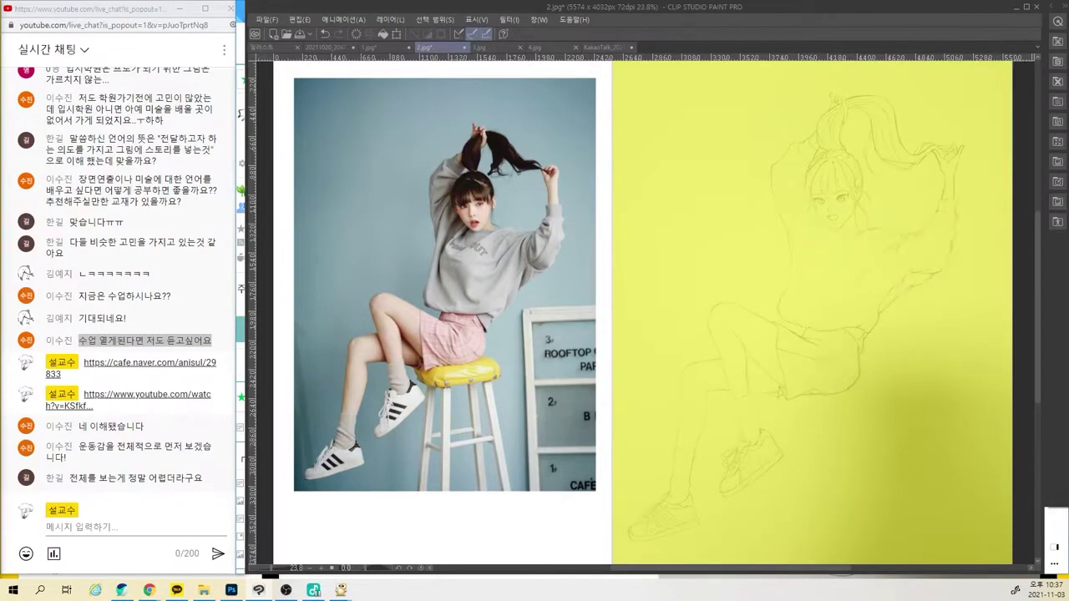
{"action": "key", "text": "ctrl+y"}
{"action": "key", "text": "Delete"}
{"action": "mouse_move", "coordinate": [820, 154]}
{"action": "left_mouse_down"}
{"action": "mouse_move", "coordinate": [807, 180]}
{"action": "mouse_move", "coordinate": [823, 225]}
{"action": "mouse_move", "coordinate": [848, 154]}
{"action": "mouse_move", "coordinate": [860, 199]}
{"action": "mouse_move", "coordinate": [836, 229]}
{"action": "mouse_move", "coordinate": [855, 190]}
{"action": "left_mouse_up"}
{"action": "left_click_drag", "start_coordinate": [820, 159], "coordinate": [834, 223]}
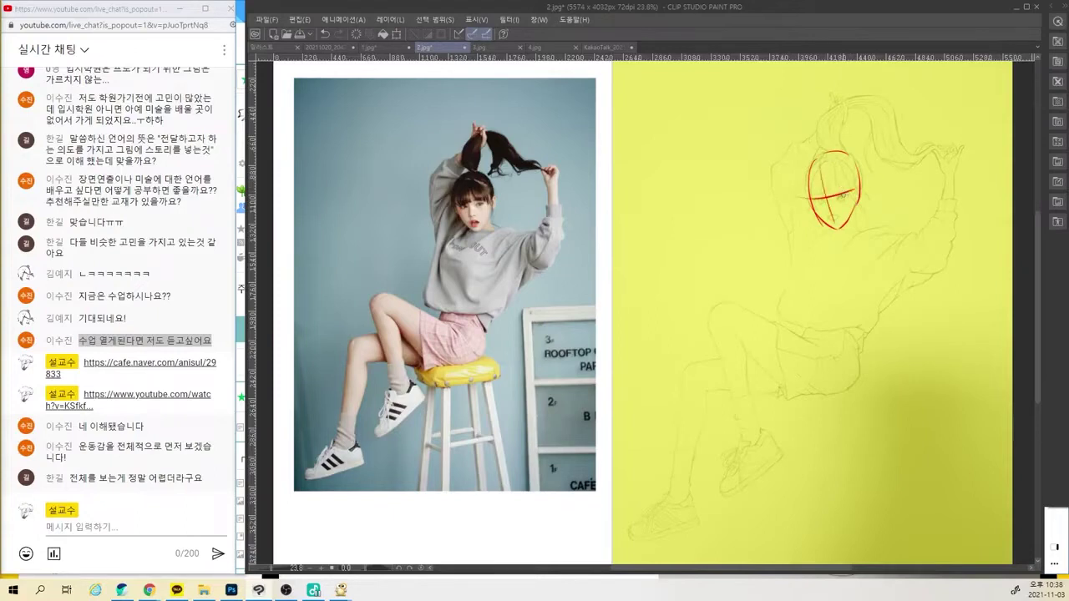
Add red eyes, nose, mouth, fringe, ear and neck line to the head construction
{"action": "key", "text": "ctrl+z"}
{"action": "mouse_move", "coordinate": [825, 163]}
{"action": "left_mouse_down"}
{"action": "mouse_move", "coordinate": [840, 227]}
{"action": "mouse_move", "coordinate": [825, 194]}
{"action": "mouse_move", "coordinate": [846, 194]}
{"action": "left_mouse_up"}
{"action": "left_click_drag", "start_coordinate": [837, 212], "coordinate": [840, 220]}
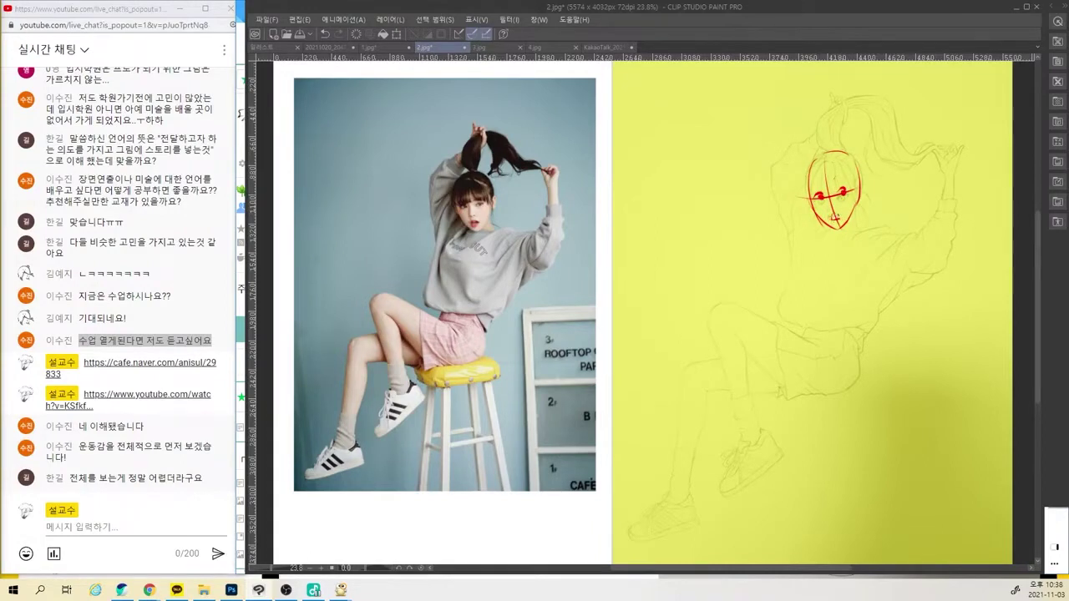
{"action": "left_click", "coordinate": [833, 207]}
{"action": "mouse_move", "coordinate": [812, 177]}
{"action": "left_mouse_down"}
{"action": "mouse_move", "coordinate": [817, 194]}
{"action": "mouse_move", "coordinate": [843, 177]}
{"action": "mouse_move", "coordinate": [851, 185]}
{"action": "left_mouse_up"}
{"action": "mouse_move", "coordinate": [817, 155]}
{"action": "left_mouse_down"}
{"action": "mouse_move", "coordinate": [807, 189]}
{"action": "mouse_move", "coordinate": [860, 198]}
{"action": "mouse_move", "coordinate": [860, 230]}
{"action": "left_mouse_up"}
{"action": "key", "text": "ctrl+z"}
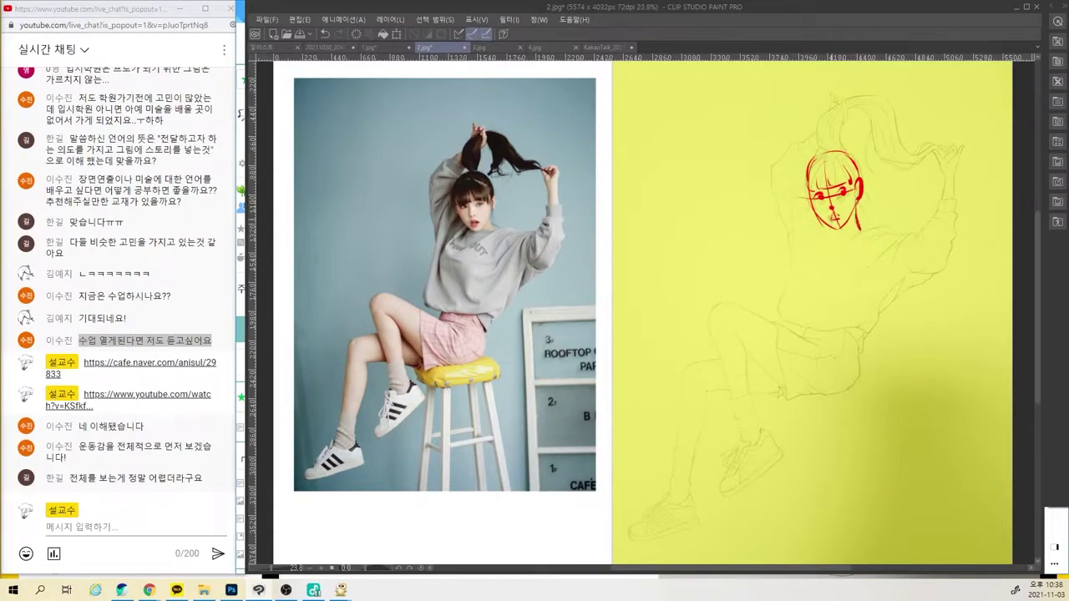
{"action": "left_click_drag", "start_coordinate": [807, 161], "coordinate": [808, 204]}
Hide and show the red head construction repeatedly to compare it with the pencil face underneath
{"action": "key", "text": "Delete"}
{"action": "left_click_drag", "start_coordinate": [865, 231], "coordinate": [912, 299]}
{"action": "key", "text": "Return"}
{"action": "key", "text": "ctrl+y"}
{"action": "key", "text": "ctrl+z"}
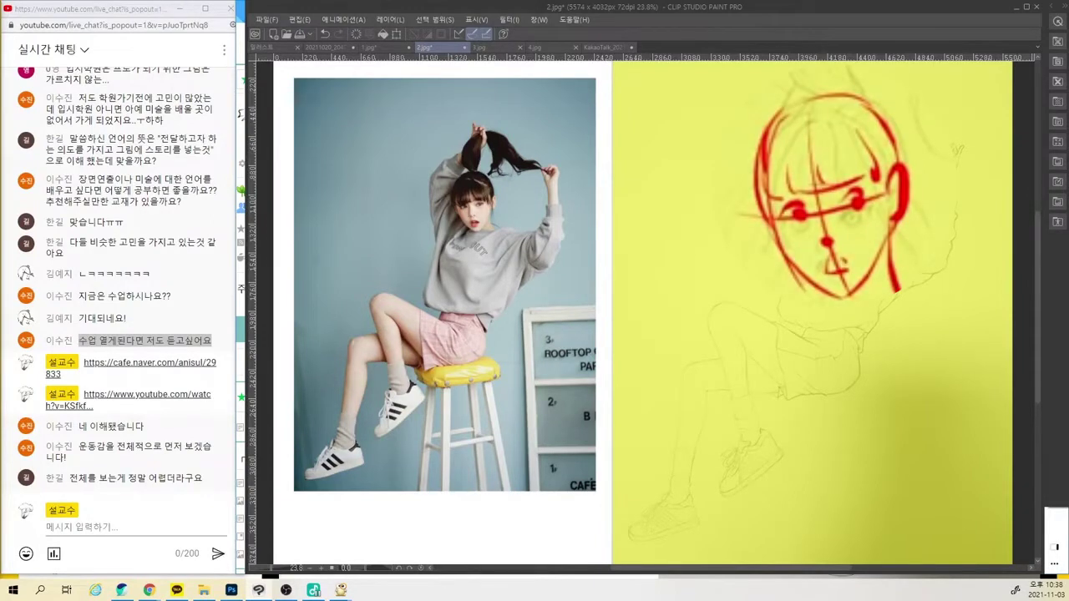
{"action": "key", "text": "ctrl+y"}
{"action": "key", "text": "ctrl+z"}
{"action": "key", "text": "ctrl+y"}
{"action": "key", "text": "ctrl+z"}
{"action": "key", "text": "ctrl+z"}
{"action": "key", "text": "ctrl+y"}
{"action": "key", "text": "ctrl+z"}
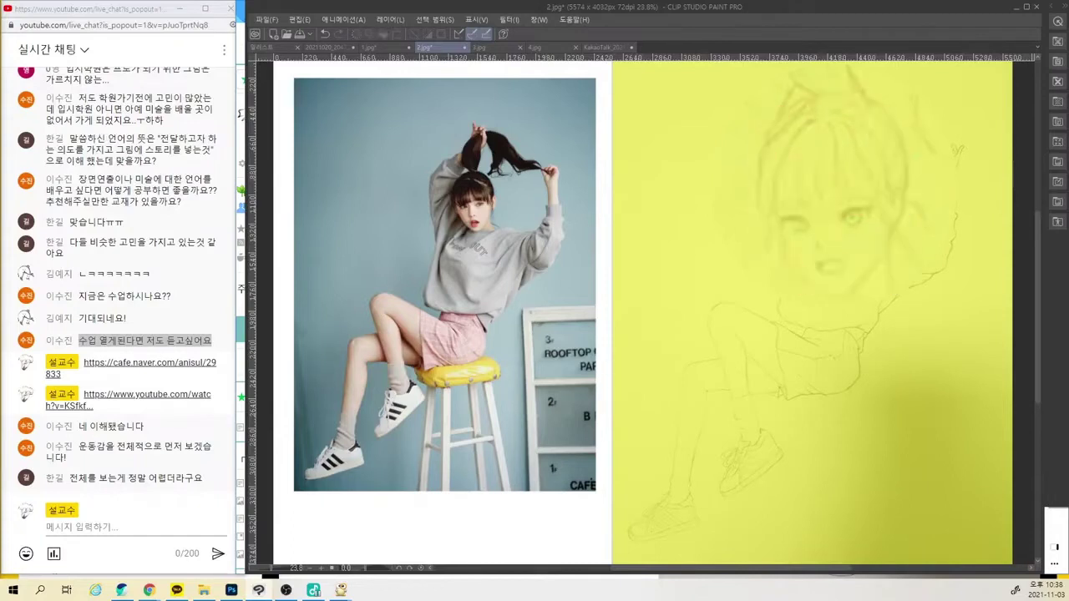
Examine the pencil face up close and compare the whole figure with the reference photo
{"action": "left_click_drag", "start_coordinate": [854, 208], "coordinate": [893, 248]}
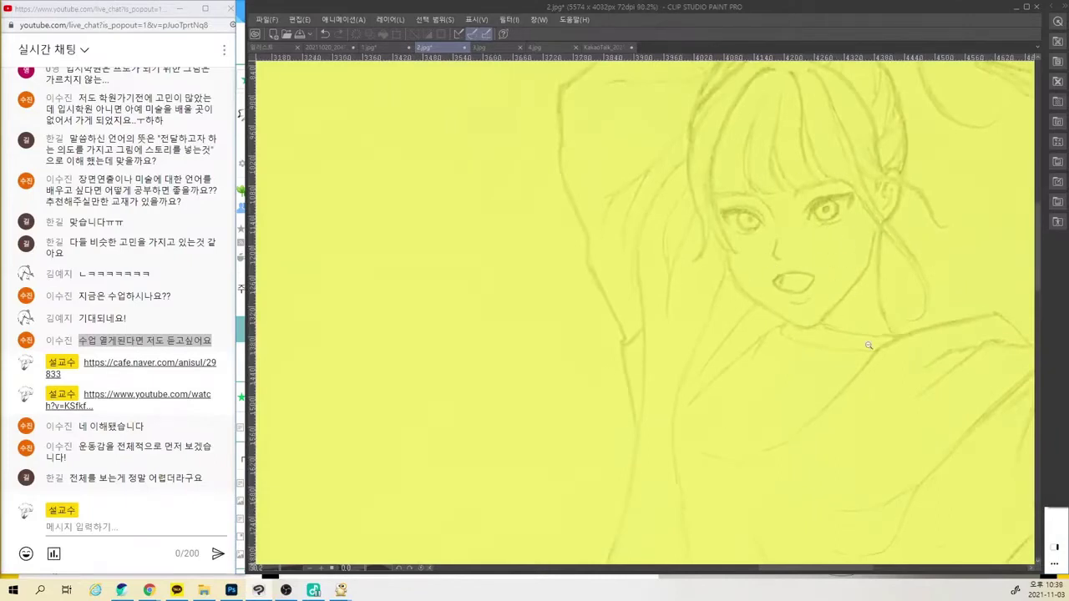
{"action": "scroll", "coordinate": [869, 366], "scroll_direction": "down", "scroll_amount": 6}
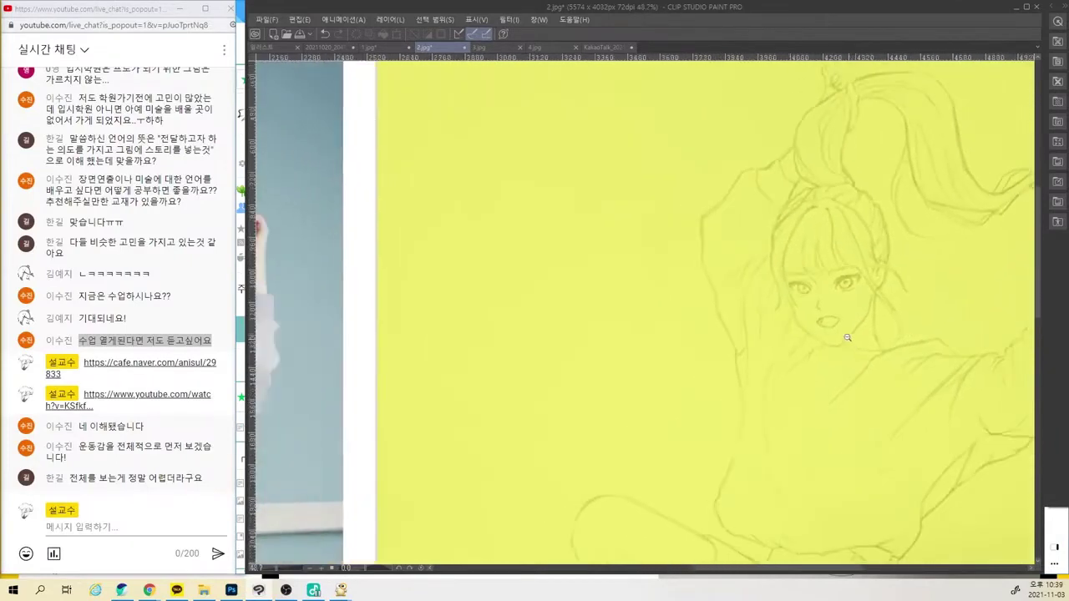
{"action": "left_click_drag", "start_coordinate": [838, 385], "coordinate": [846, 306]}
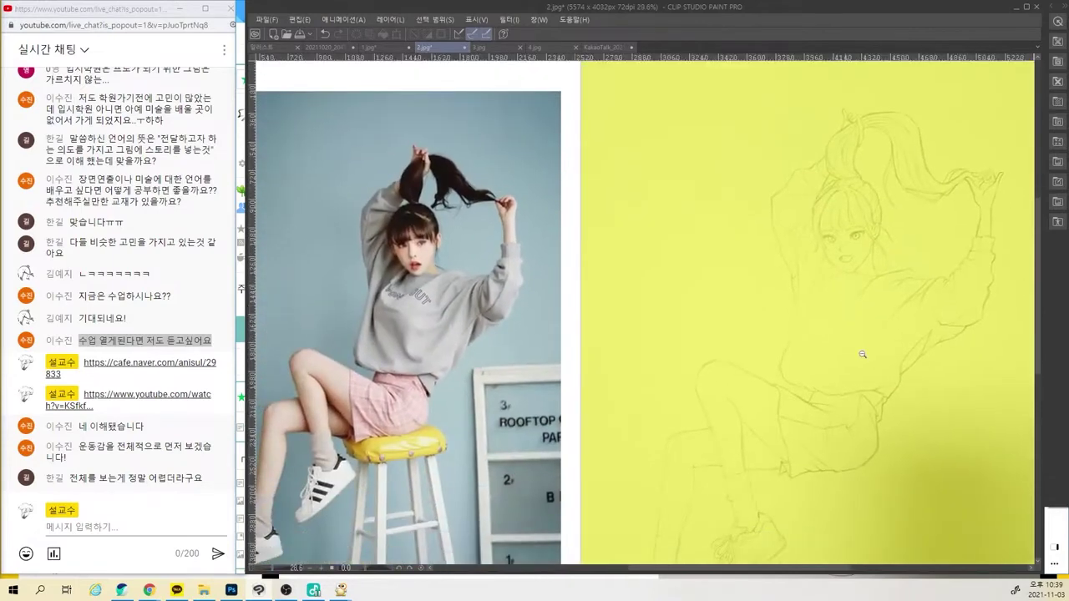
{"action": "left_click_drag", "start_coordinate": [862, 355], "coordinate": [863, 328]}
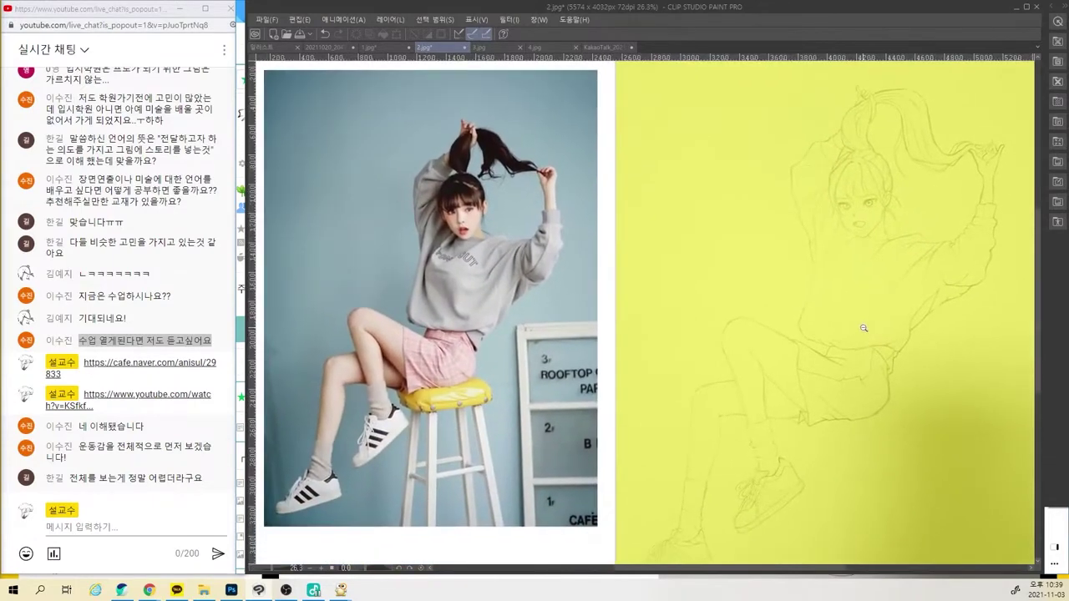
{"action": "scroll", "coordinate": [866, 361], "scroll_direction": "down", "scroll_amount": 2}
{"action": "scroll", "coordinate": [858, 358], "scroll_direction": "up", "scroll_amount": 2}
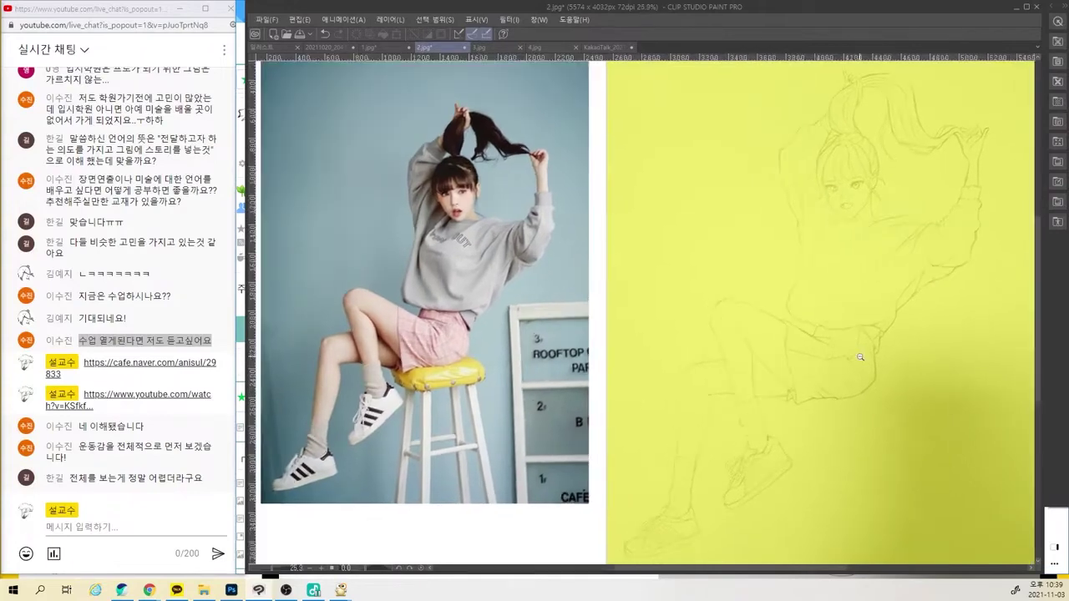
{"action": "left_click_drag", "start_coordinate": [866, 374], "coordinate": [889, 355]}
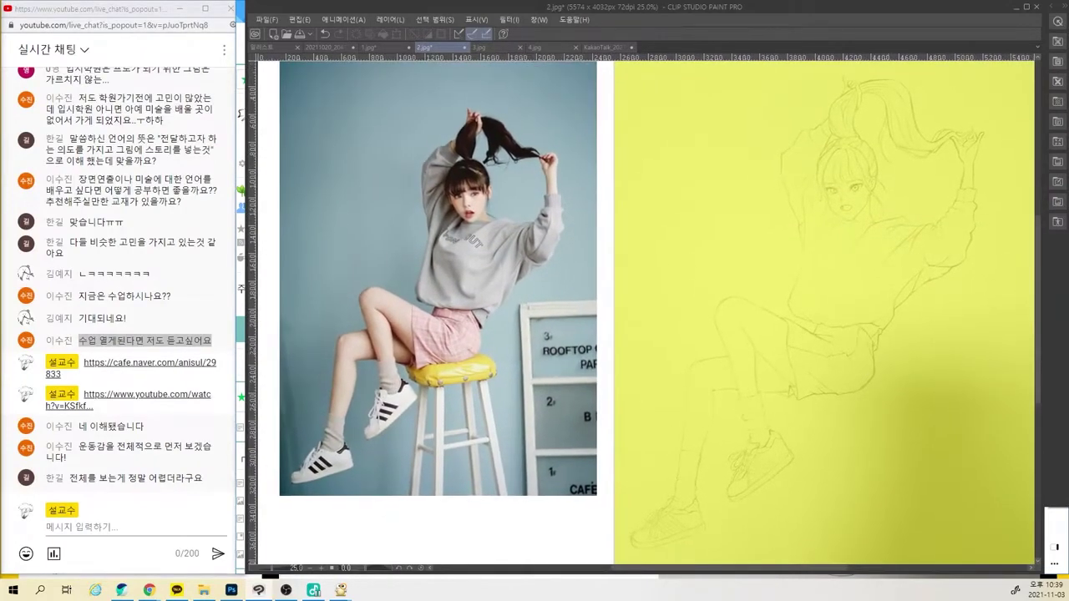
Show the red head construction again and transform it slightly smaller over the pencil face
{"action": "key", "text": "ctrl+z"}
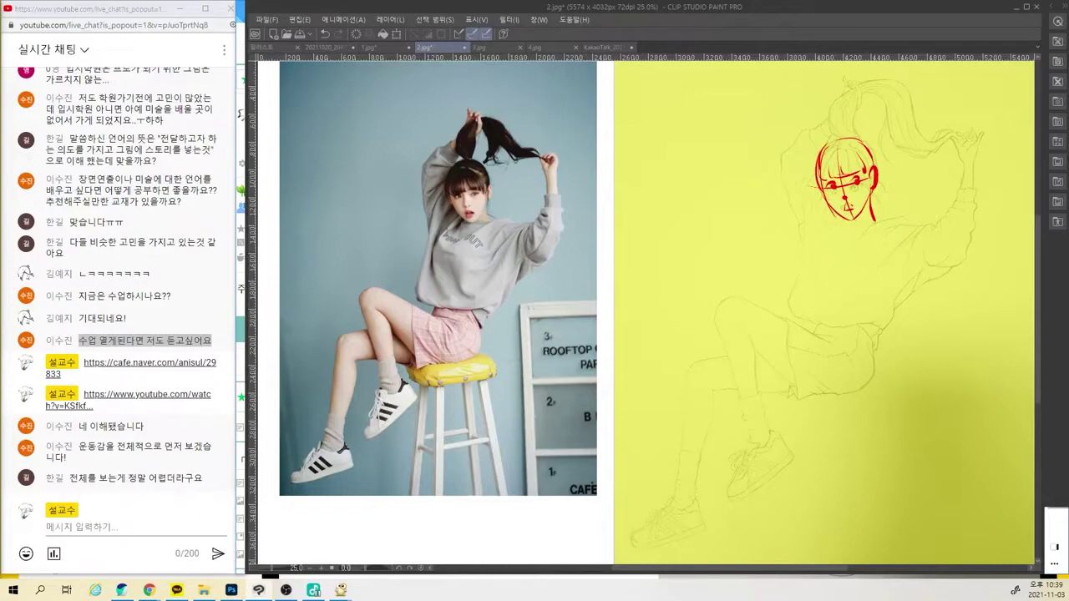
{"action": "key", "text": "ctrl+t"}
{"action": "left_click_drag", "start_coordinate": [807, 223], "coordinate": [853, 202]}
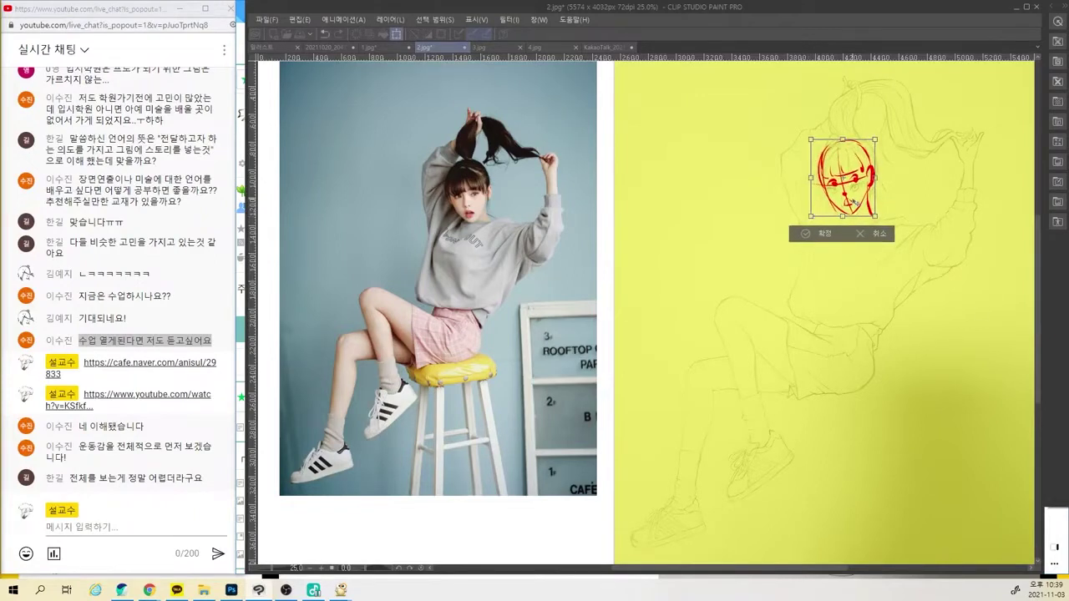
{"action": "key", "text": "Return"}
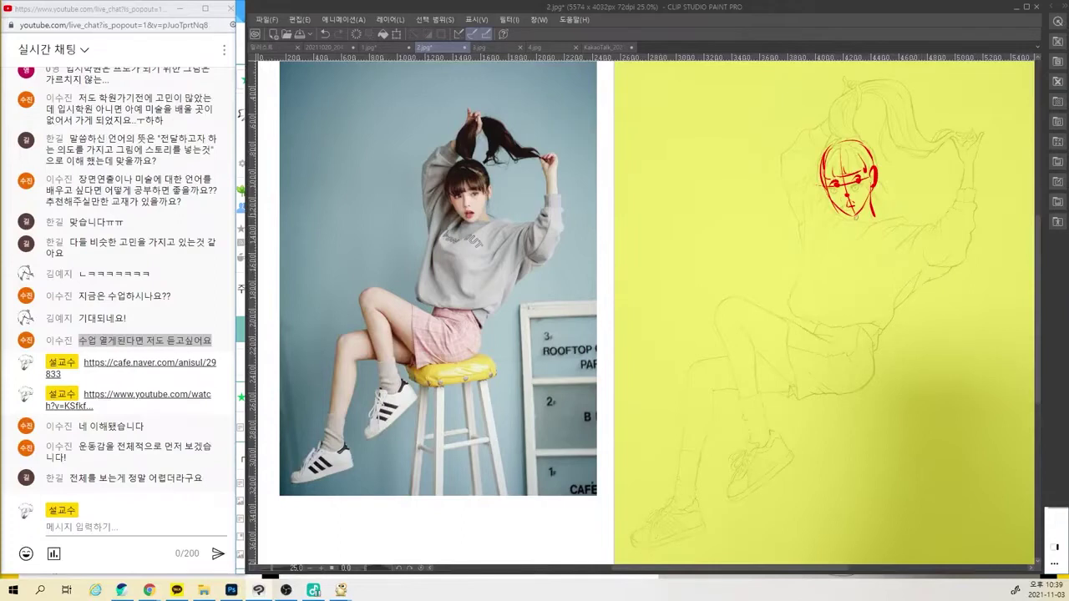
Draw the red shoulder line and the two curved sides of the torso, redoing the outer side until it fits
{"action": "left_click_drag", "start_coordinate": [875, 215], "coordinate": [920, 227]}
{"action": "key", "text": "ctrl+z"}
{"action": "left_click_drag", "start_coordinate": [807, 207], "coordinate": [906, 227]}
{"action": "left_click_drag", "start_coordinate": [827, 207], "coordinate": [805, 294]}
{"action": "left_click_drag", "start_coordinate": [902, 225], "coordinate": [858, 297]}
{"action": "key", "text": "ctrl+z"}
{"action": "mouse_move", "coordinate": [901, 225]}
{"action": "left_mouse_down"}
{"action": "mouse_move", "coordinate": [891, 269]}
{"action": "mouse_move", "coordinate": [867, 290]}
{"action": "left_mouse_up"}
{"action": "key", "text": "ctrl+z"}
{"action": "left_click_drag", "start_coordinate": [900, 222], "coordinate": [857, 295]}
{"action": "key", "text": "ctrl+z"}
{"action": "left_click_drag", "start_coordinate": [904, 223], "coordinate": [862, 297]}
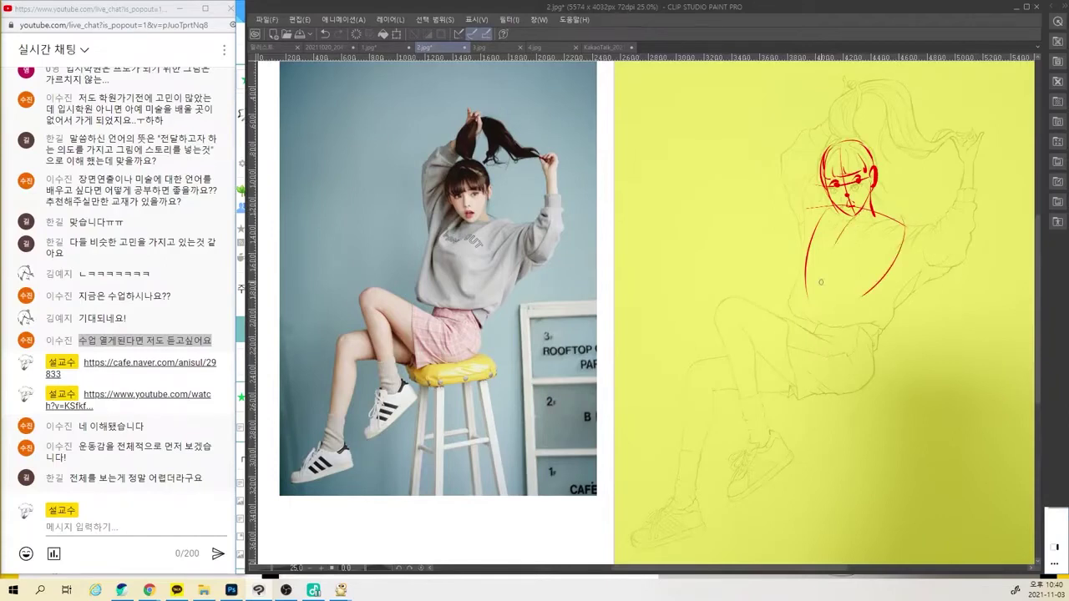
Add the torso's centre line and waist in red, and nudge the red drawing slightly down
{"action": "mouse_move", "coordinate": [829, 256]}
{"action": "left_mouse_down"}
{"action": "mouse_move", "coordinate": [829, 324]}
{"action": "mouse_move", "coordinate": [862, 315]}
{"action": "left_mouse_up"}
{"action": "left_click_drag", "start_coordinate": [871, 293], "coordinate": [866, 316]}
{"action": "left_click_drag", "start_coordinate": [953, 421], "coordinate": [955, 425]}
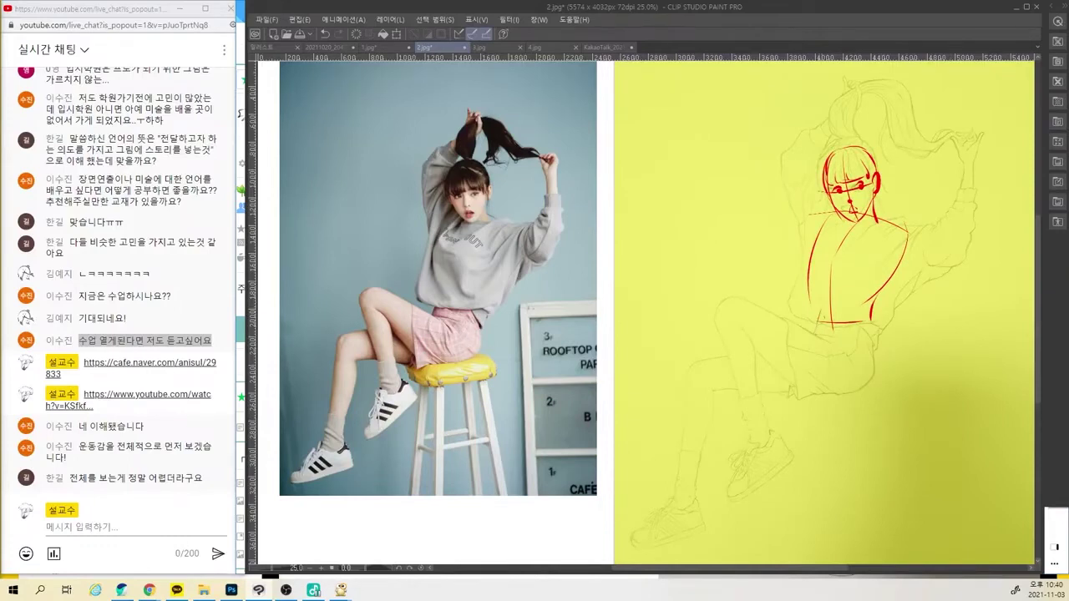
Draw the buttock curve, the raised thigh and the lower leg of the crossed leg in red
{"action": "mouse_move", "coordinate": [820, 309]}
{"action": "left_mouse_down"}
{"action": "mouse_move", "coordinate": [811, 335]}
{"action": "mouse_move", "coordinate": [857, 393]}
{"action": "left_mouse_up"}
{"action": "mouse_move", "coordinate": [724, 301]}
{"action": "left_mouse_down"}
{"action": "mouse_move", "coordinate": [835, 351]}
{"action": "mouse_move", "coordinate": [847, 345]}
{"action": "left_mouse_up"}
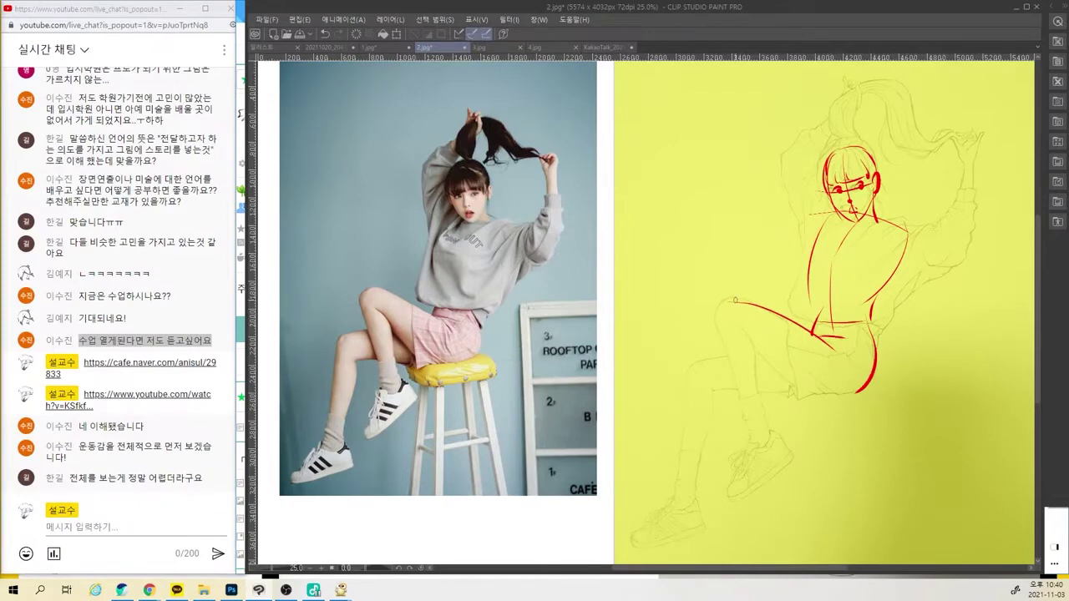
{"action": "mouse_move", "coordinate": [735, 299]}
{"action": "left_mouse_down"}
{"action": "mouse_move", "coordinate": [720, 318]}
{"action": "mouse_move", "coordinate": [752, 440]}
{"action": "left_mouse_up"}
{"action": "mouse_move", "coordinate": [733, 324]}
{"action": "left_mouse_down"}
{"action": "mouse_move", "coordinate": [815, 391]}
{"action": "mouse_move", "coordinate": [866, 389]}
{"action": "left_mouse_up"}
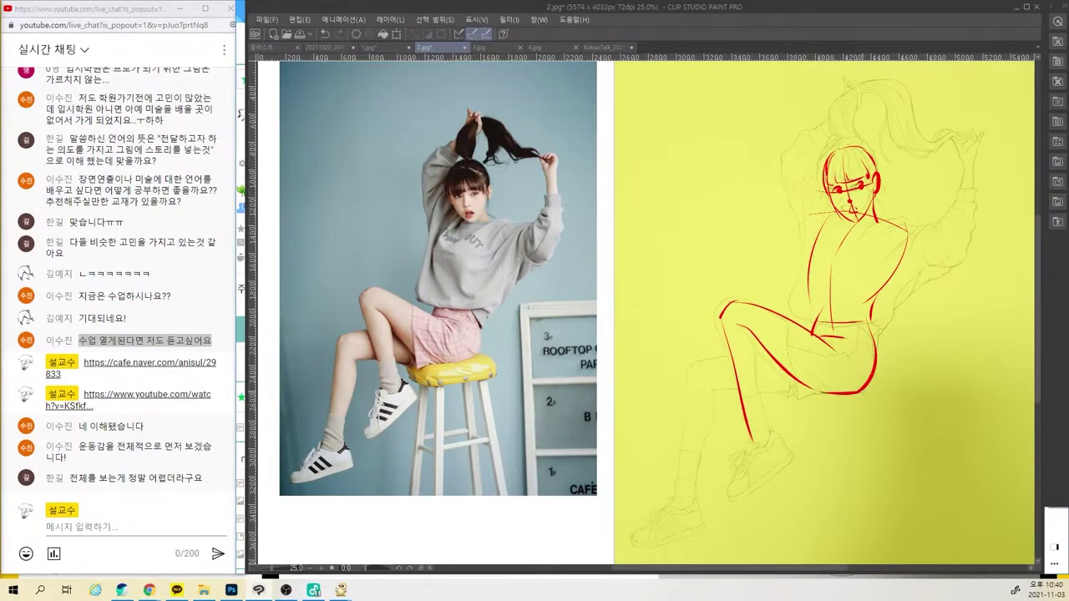
{"action": "left_click_drag", "start_coordinate": [757, 339], "coordinate": [767, 434]}
Outline the raised foot in red with ankle, instep and sole strokes
{"action": "left_click_drag", "start_coordinate": [753, 440], "coordinate": [751, 428]}
{"action": "left_click_drag", "start_coordinate": [745, 434], "coordinate": [735, 482]}
{"action": "left_click_drag", "start_coordinate": [767, 425], "coordinate": [782, 453]}
{"action": "key", "text": "ctrl+z"}
{"action": "key", "text": "ctrl+z"}
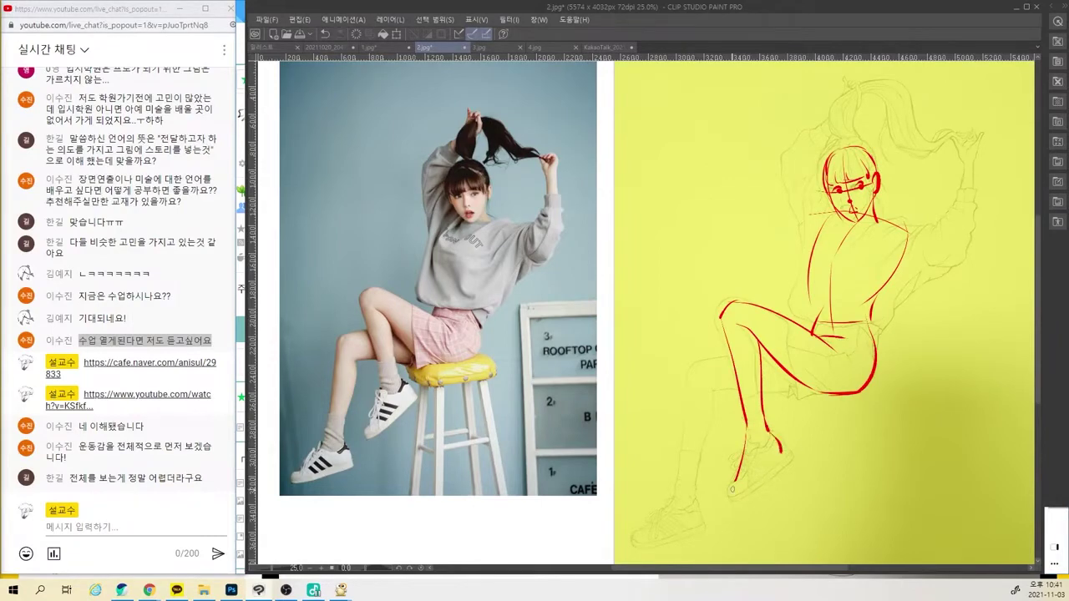
{"action": "left_click_drag", "start_coordinate": [732, 490], "coordinate": [785, 458]}
Draw the other leg's thigh, knee and shin in red behind the crossed leg
{"action": "left_click_drag", "start_coordinate": [735, 391], "coordinate": [707, 394]}
{"action": "key", "text": "ctrl+z"}
{"action": "mouse_move", "coordinate": [733, 357]}
{"action": "left_mouse_down"}
{"action": "mouse_move", "coordinate": [691, 373]}
{"action": "mouse_move", "coordinate": [676, 499]}
{"action": "left_mouse_up"}
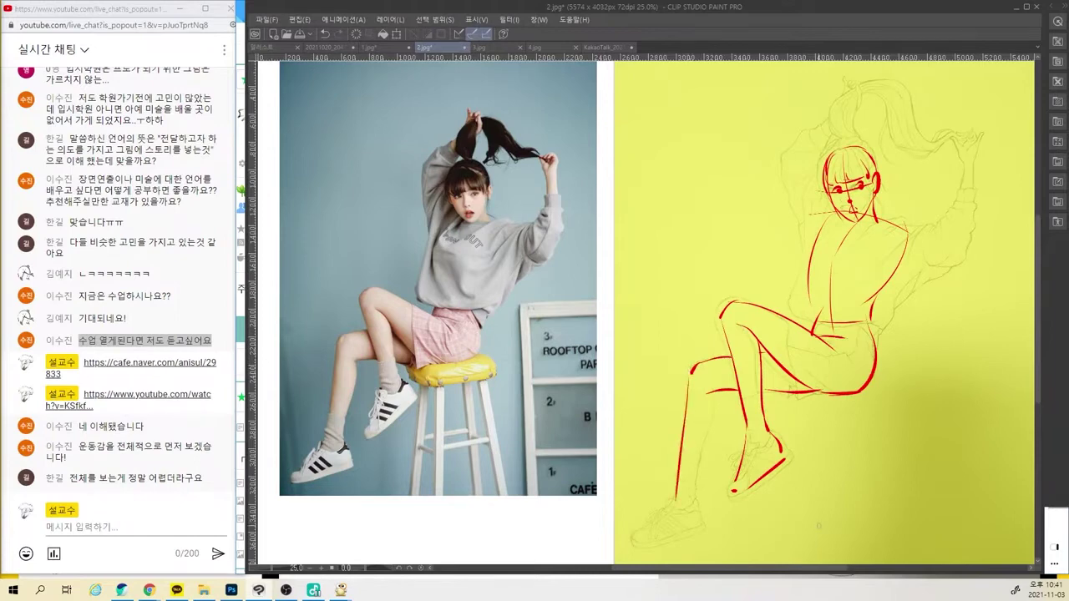
Erase the raised foot's outline and redraw it in red as a shoe with ankle opening, toe cap and sole
{"action": "key", "text": "e"}
{"action": "left_click_drag", "start_coordinate": [748, 438], "coordinate": [734, 490]}
{"action": "mouse_move", "coordinate": [782, 461]}
{"action": "left_mouse_down"}
{"action": "mouse_move", "coordinate": [772, 436]}
{"action": "mouse_move", "coordinate": [739, 494]}
{"action": "left_mouse_up"}
{"action": "left_click_drag", "start_coordinate": [749, 430], "coordinate": [743, 487]}
{"action": "key", "text": "ctrl+z"}
{"action": "mouse_move", "coordinate": [749, 425]}
{"action": "left_mouse_down"}
{"action": "mouse_move", "coordinate": [744, 474]}
{"action": "mouse_move", "coordinate": [754, 501]}
{"action": "left_mouse_up"}
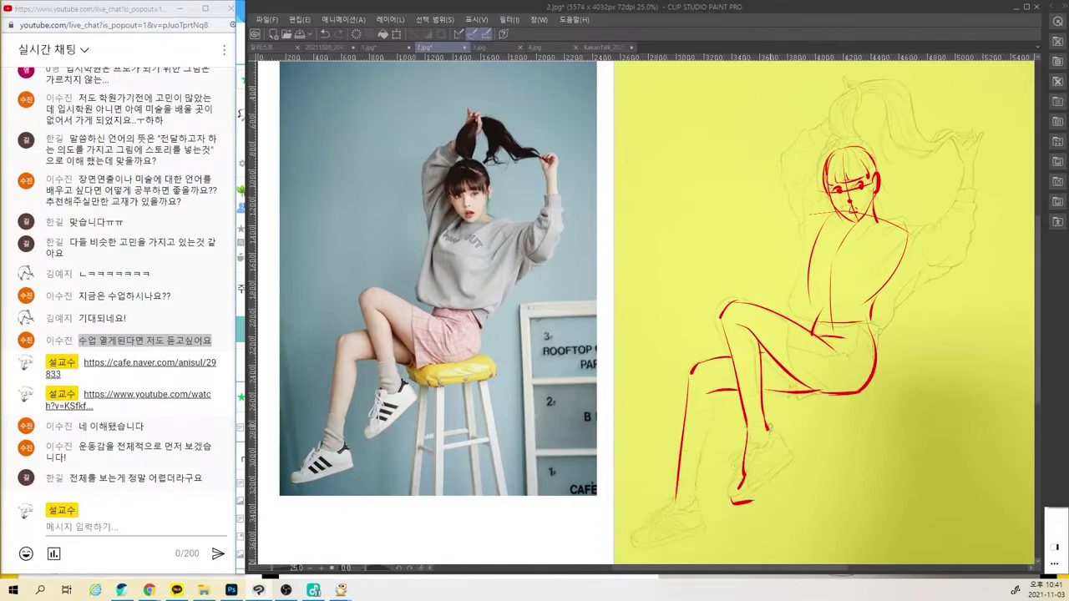
{"action": "mouse_move", "coordinate": [769, 428]}
{"action": "left_mouse_down"}
{"action": "mouse_move", "coordinate": [786, 455]}
{"action": "mouse_move", "coordinate": [772, 494]}
{"action": "left_mouse_up"}
{"action": "mouse_move", "coordinate": [782, 442]}
{"action": "left_mouse_down"}
{"action": "mouse_move", "coordinate": [765, 491]}
{"action": "mouse_move", "coordinate": [732, 497]}
{"action": "left_mouse_up"}
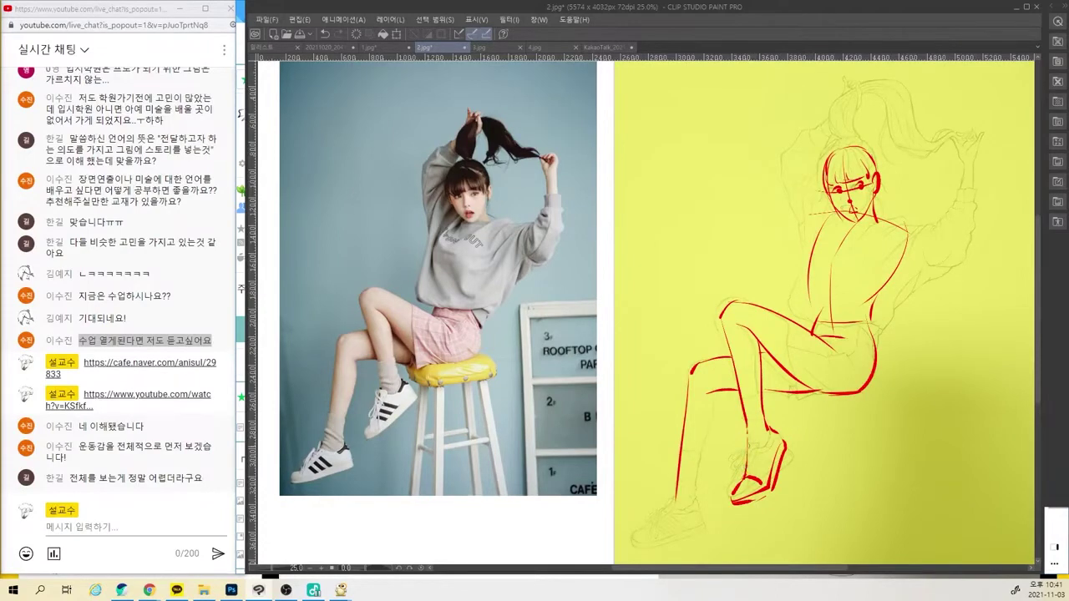
{"action": "left_click_drag", "start_coordinate": [735, 449], "coordinate": [772, 433]}
{"action": "left_click_drag", "start_coordinate": [752, 502], "coordinate": [768, 496]}
Draw a boxy stool in blue under the hips, starting with its front top edges, near leg and corner leg
{"action": "mouse_move", "coordinate": [776, 399]}
{"action": "left_mouse_down"}
{"action": "mouse_move", "coordinate": [786, 491]}
{"action": "mouse_move", "coordinate": [775, 500]}
{"action": "left_mouse_up"}
{"action": "left_click_drag", "start_coordinate": [779, 401], "coordinate": [909, 399]}
{"action": "key", "text": "ctrl+z"}
{"action": "mouse_move", "coordinate": [770, 398]}
{"action": "left_mouse_down"}
{"action": "mouse_move", "coordinate": [834, 404]}
{"action": "mouse_move", "coordinate": [916, 391]}
{"action": "left_mouse_up"}
{"action": "left_click_drag", "start_coordinate": [835, 405], "coordinate": [835, 501]}
{"action": "left_click_drag", "start_coordinate": [842, 404], "coordinate": [842, 501]}
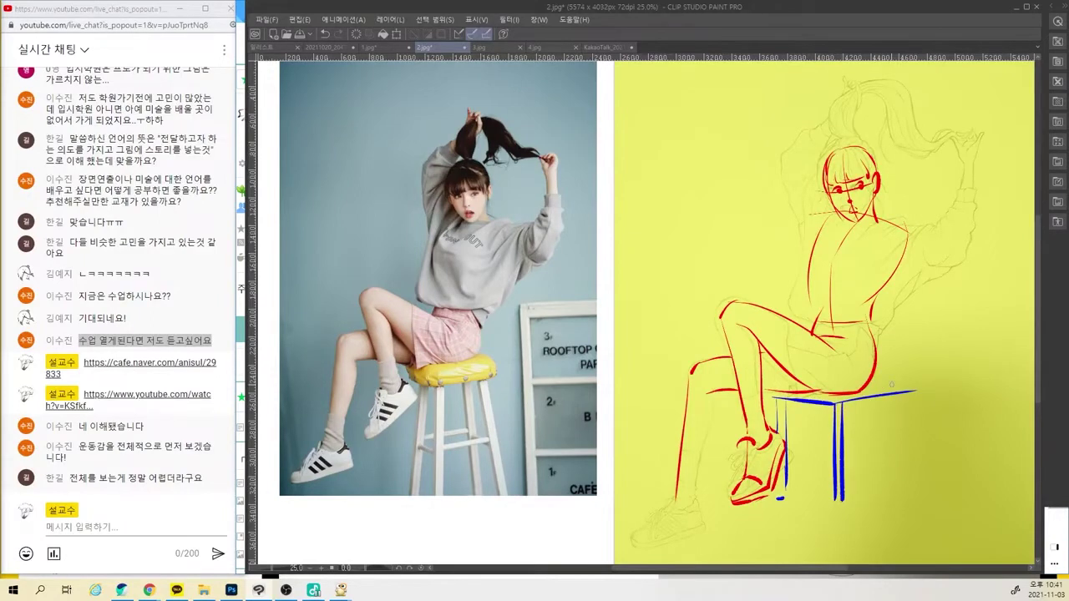
Add the stool's far leg and the base lines along the floor in blue
{"action": "mouse_move", "coordinate": [894, 391]}
{"action": "left_mouse_down"}
{"action": "mouse_move", "coordinate": [868, 389]}
{"action": "mouse_move", "coordinate": [899, 406]}
{"action": "mouse_move", "coordinate": [899, 478]}
{"action": "left_mouse_up"}
{"action": "mouse_move", "coordinate": [772, 491]}
{"action": "left_mouse_down"}
{"action": "mouse_move", "coordinate": [818, 501]}
{"action": "mouse_move", "coordinate": [901, 493]}
{"action": "left_mouse_up"}
{"action": "key", "text": "ctrl+z"}
{"action": "left_click_drag", "start_coordinate": [901, 395], "coordinate": [901, 483]}
{"action": "left_click_drag", "start_coordinate": [842, 501], "coordinate": [874, 494]}
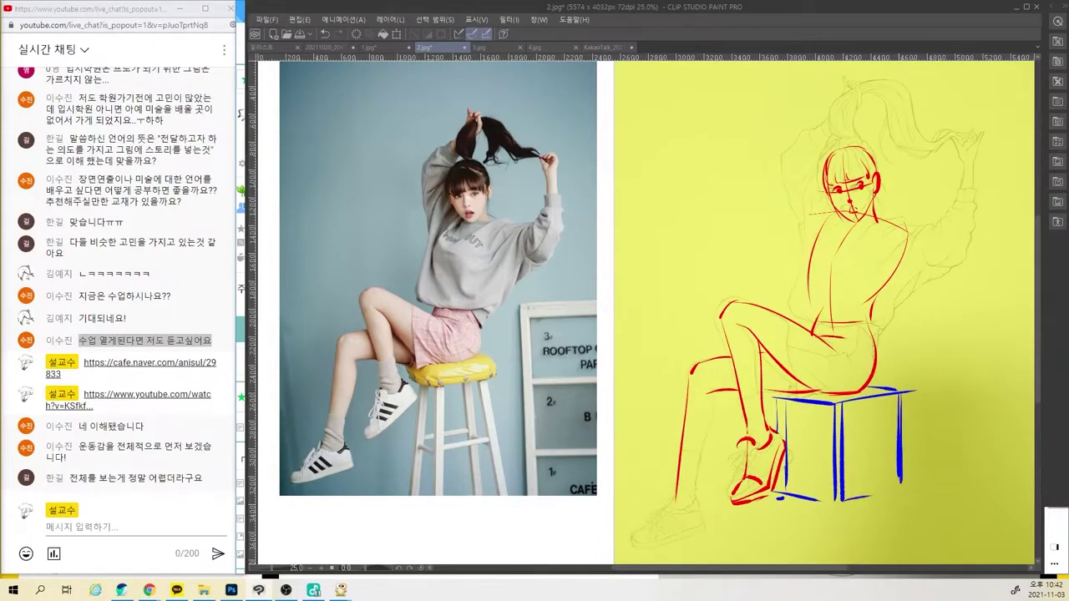
Draw the thickness of the stool's seat in blue along its two front edges
{"action": "mouse_move", "coordinate": [772, 405]}
{"action": "left_mouse_down"}
{"action": "mouse_move", "coordinate": [838, 418]}
{"action": "mouse_move", "coordinate": [901, 395]}
{"action": "mouse_move", "coordinate": [771, 408]}
{"action": "left_mouse_up"}
{"action": "key", "text": "ctrl+z"}
{"action": "left_click_drag", "start_coordinate": [812, 414], "coordinate": [884, 407]}
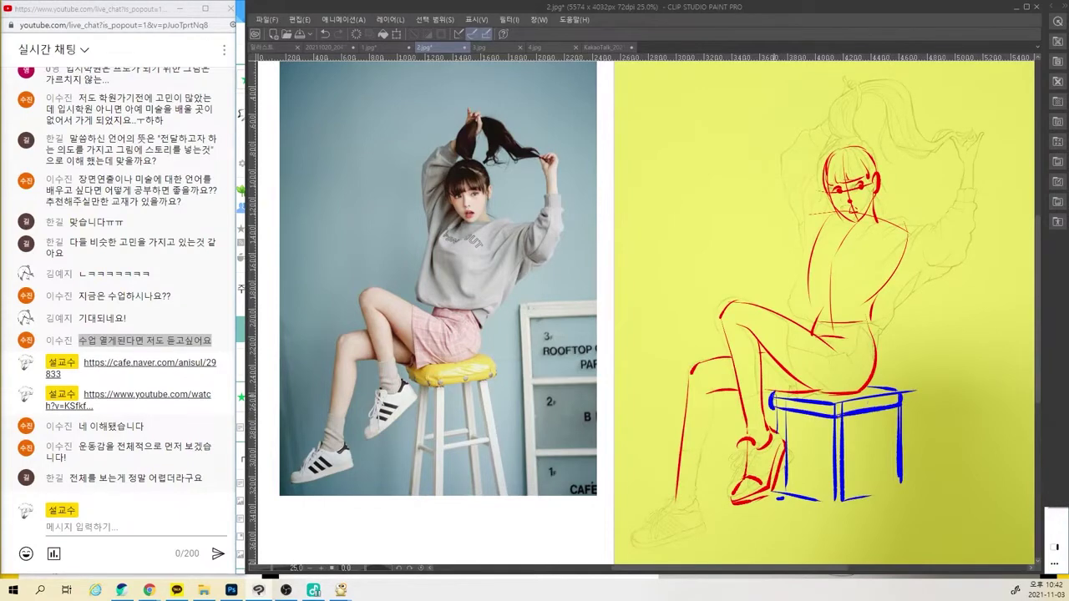
{"action": "left_click_drag", "start_coordinate": [775, 396], "coordinate": [834, 405]}
{"action": "left_click_drag", "start_coordinate": [837, 405], "coordinate": [893, 390]}
Erase the stool's legs and base lines, keeping only the blue seat slab
{"action": "left_click_drag", "start_coordinate": [787, 457], "coordinate": [787, 492]}
{"action": "mouse_move", "coordinate": [783, 492]}
{"action": "left_mouse_down"}
{"action": "mouse_move", "coordinate": [820, 499]}
{"action": "mouse_move", "coordinate": [830, 469]}
{"action": "mouse_move", "coordinate": [840, 474]}
{"action": "mouse_move", "coordinate": [835, 424]}
{"action": "mouse_move", "coordinate": [846, 463]}
{"action": "mouse_move", "coordinate": [899, 412]}
{"action": "mouse_move", "coordinate": [900, 473]}
{"action": "mouse_move", "coordinate": [859, 498]}
{"action": "left_mouse_up"}
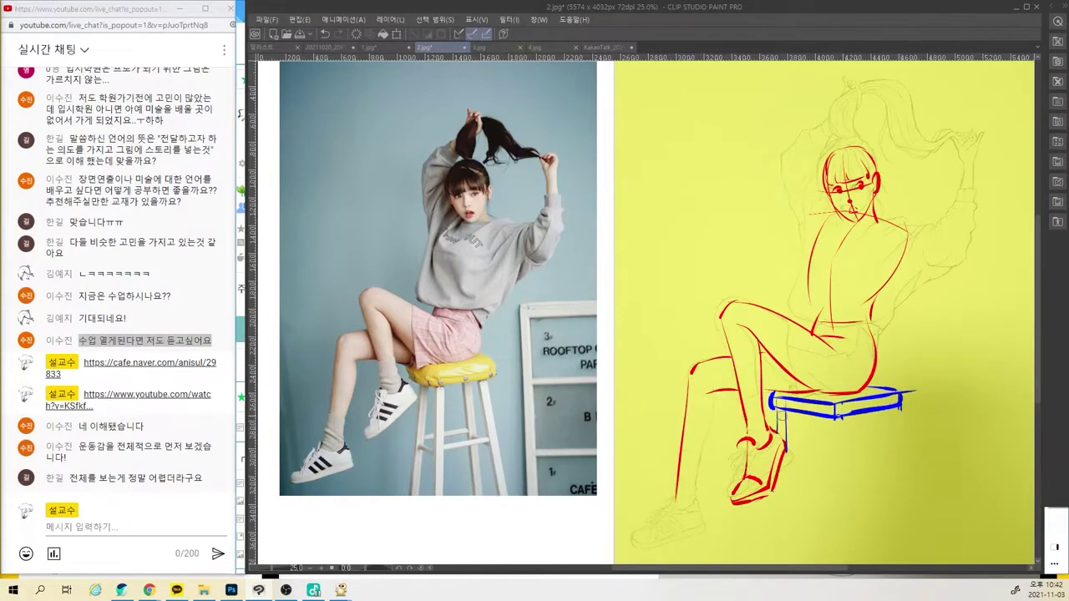
{"action": "mouse_move", "coordinate": [783, 422]}
{"action": "left_mouse_down"}
{"action": "mouse_move", "coordinate": [774, 396]}
{"action": "mouse_move", "coordinate": [782, 447]}
{"action": "left_mouse_up"}
Draw a longer front corner leg under the seat in blue with a base line running back behind the raised shoe
{"action": "mouse_move", "coordinate": [766, 406]}
{"action": "left_mouse_down"}
{"action": "mouse_move", "coordinate": [793, 411]}
{"action": "mouse_move", "coordinate": [827, 531]}
{"action": "left_mouse_up"}
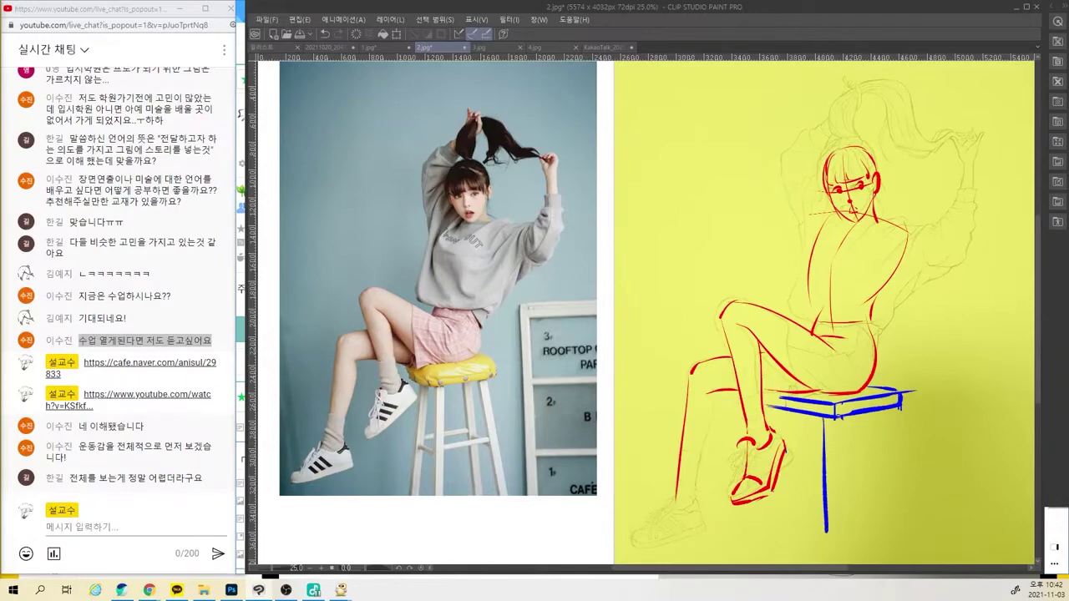
{"action": "key", "text": "ctrl+z"}
{"action": "left_click_drag", "start_coordinate": [825, 419], "coordinate": [826, 532]}
{"action": "left_click_drag", "start_coordinate": [836, 424], "coordinate": [827, 529]}
{"action": "key", "text": "ctrl+z"}
{"action": "key", "text": "ctrl+z"}
{"action": "left_click_drag", "start_coordinate": [835, 417], "coordinate": [833, 544]}
{"action": "left_click_drag", "start_coordinate": [827, 508], "coordinate": [831, 546]}
{"action": "left_click_drag", "start_coordinate": [754, 522], "coordinate": [842, 548]}
{"action": "key", "text": "ctrl+z"}
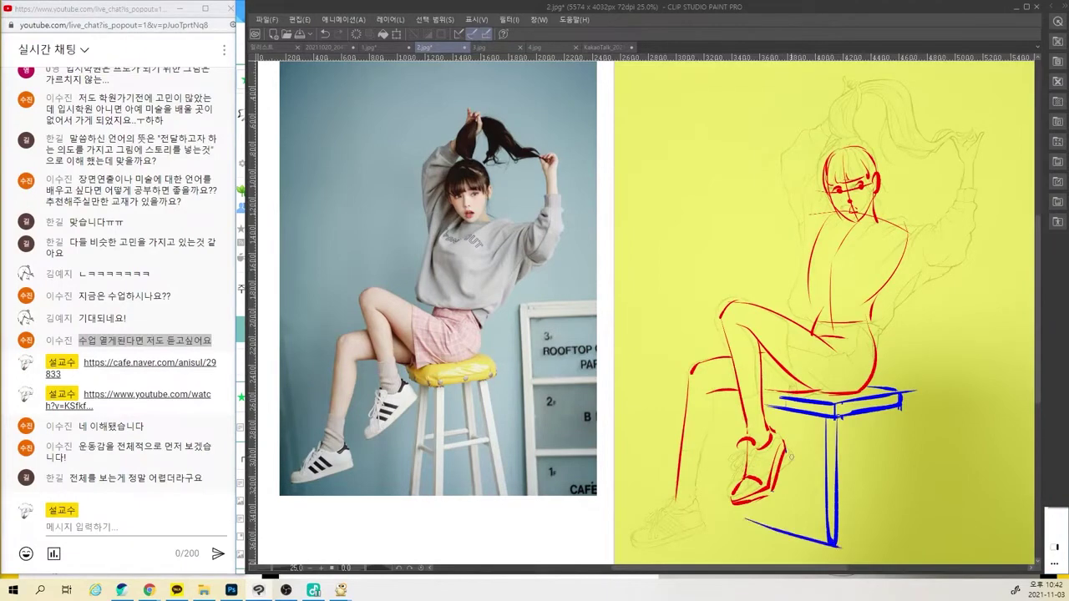
Add the stool's two side legs, the crossbars between the legs and the remaining base line in blue
{"action": "mouse_move", "coordinate": [785, 456]}
{"action": "left_mouse_down"}
{"action": "mouse_move", "coordinate": [823, 464]}
{"action": "mouse_move", "coordinate": [810, 473]}
{"action": "mouse_move", "coordinate": [823, 478]}
{"action": "left_mouse_up"}
{"action": "left_click_drag", "start_coordinate": [767, 401], "coordinate": [769, 423]}
{"action": "left_click_drag", "start_coordinate": [754, 501], "coordinate": [754, 524]}
{"action": "left_click_drag", "start_coordinate": [762, 499], "coordinate": [762, 527]}
{"action": "mouse_move", "coordinate": [886, 420]}
{"action": "left_mouse_down"}
{"action": "mouse_move", "coordinate": [899, 542]}
{"action": "mouse_move", "coordinate": [838, 543]}
{"action": "left_mouse_up"}
{"action": "mouse_move", "coordinate": [827, 469]}
{"action": "left_mouse_down"}
{"action": "mouse_move", "coordinate": [887, 449]}
{"action": "mouse_move", "coordinate": [887, 460]}
{"action": "left_mouse_up"}
{"action": "left_click_drag", "start_coordinate": [875, 542], "coordinate": [900, 534]}
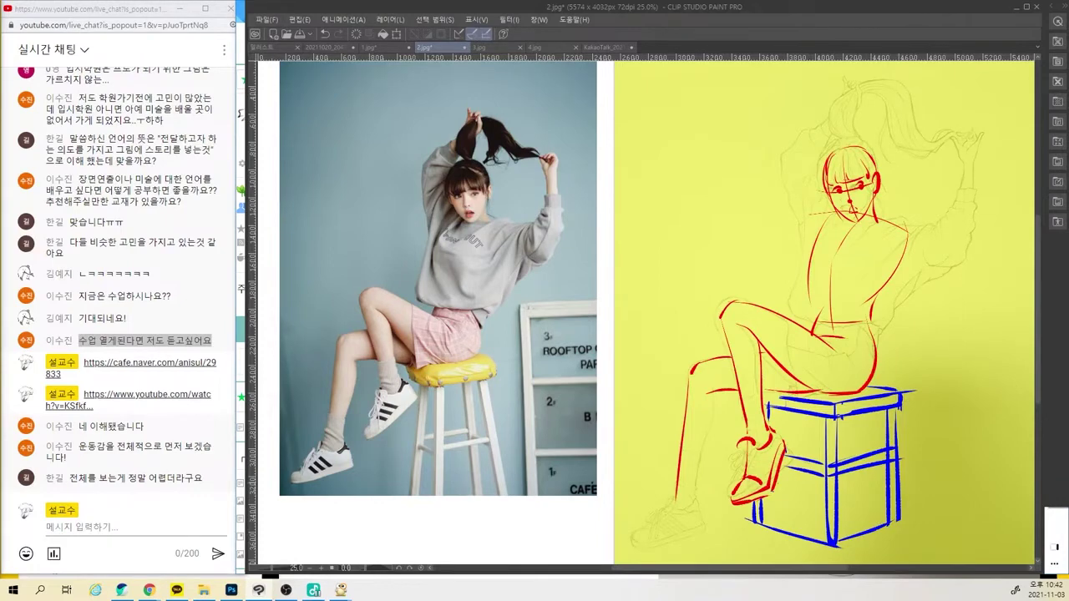
Clean up the overlapping strokes around the raised shoe, crossbars and corner leg of the stool
{"action": "mouse_move", "coordinate": [752, 472]}
{"action": "left_mouse_down"}
{"action": "mouse_move", "coordinate": [735, 501]}
{"action": "mouse_move", "coordinate": [773, 489]}
{"action": "left_mouse_up"}
{"action": "mouse_move", "coordinate": [779, 470]}
{"action": "left_mouse_down"}
{"action": "mouse_move", "coordinate": [825, 492]}
{"action": "mouse_move", "coordinate": [828, 478]}
{"action": "mouse_move", "coordinate": [886, 469]}
{"action": "left_mouse_up"}
{"action": "mouse_move", "coordinate": [813, 465]}
{"action": "left_mouse_down"}
{"action": "mouse_move", "coordinate": [792, 459]}
{"action": "mouse_move", "coordinate": [825, 469]}
{"action": "mouse_move", "coordinate": [887, 460]}
{"action": "left_mouse_up"}
{"action": "left_click_drag", "start_coordinate": [835, 427], "coordinate": [832, 537]}
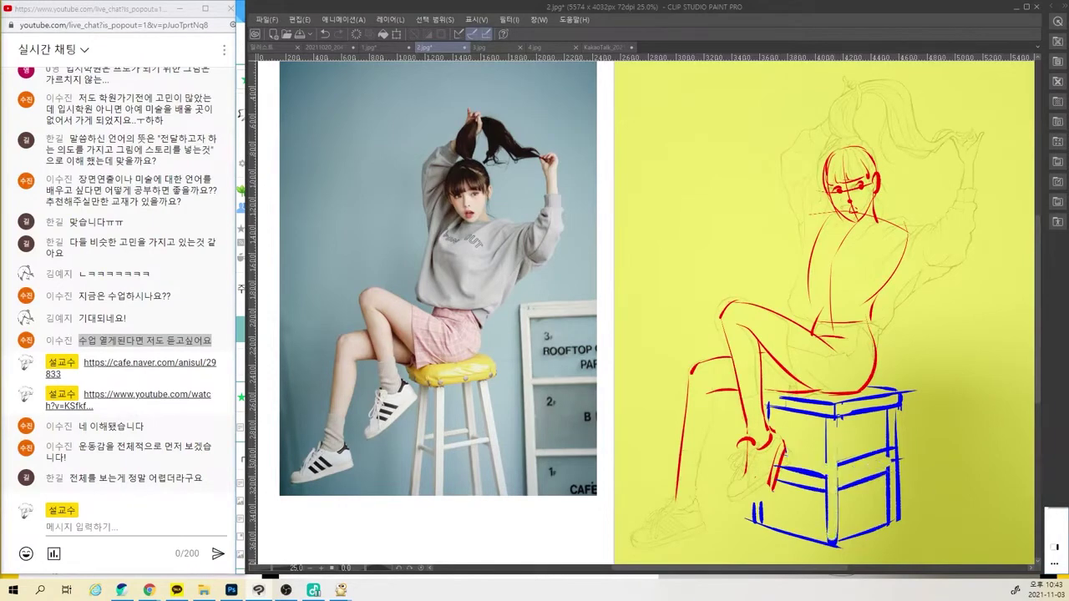
Redraw the stool's corner leg and far leg with thicker blue lines
{"action": "mouse_move", "coordinate": [888, 416]}
{"action": "left_mouse_down"}
{"action": "mouse_move", "coordinate": [889, 516]}
{"action": "mouse_move", "coordinate": [895, 456]}
{"action": "left_mouse_up"}
{"action": "mouse_move", "coordinate": [795, 468]}
{"action": "left_mouse_down"}
{"action": "mouse_move", "coordinate": [823, 478]}
{"action": "mouse_move", "coordinate": [817, 468]}
{"action": "left_mouse_up"}
{"action": "key", "text": "ctrl+z"}
{"action": "mouse_move", "coordinate": [826, 417]}
{"action": "left_mouse_down"}
{"action": "mouse_move", "coordinate": [829, 534]}
{"action": "mouse_move", "coordinate": [842, 542]}
{"action": "left_mouse_up"}
{"action": "mouse_move", "coordinate": [890, 409]}
{"action": "left_mouse_down"}
{"action": "mouse_move", "coordinate": [889, 524]}
{"action": "mouse_move", "coordinate": [900, 528]}
{"action": "left_mouse_up"}
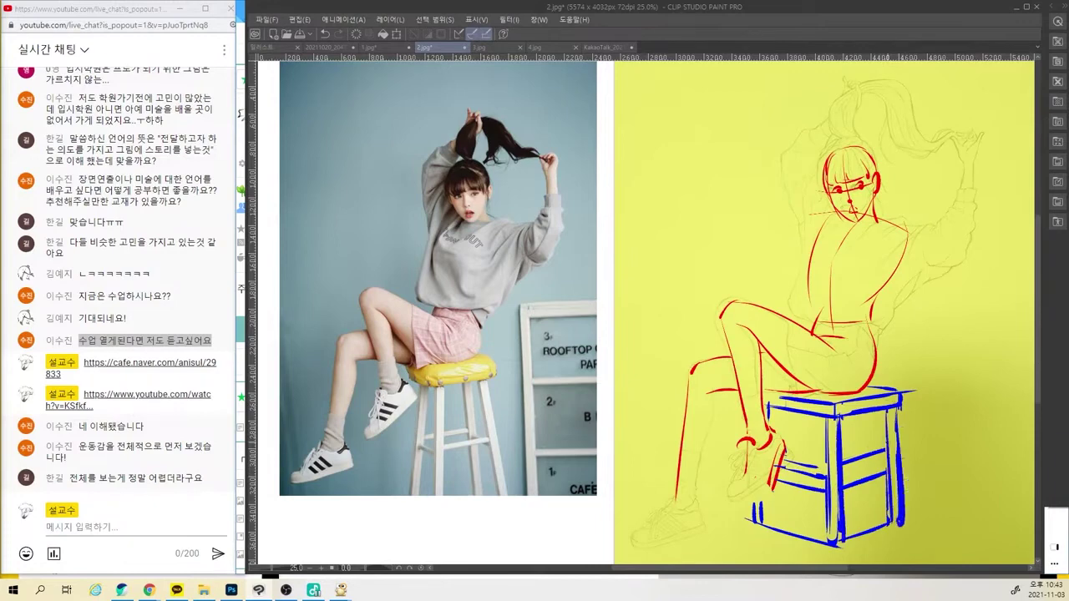
{"action": "left_click_drag", "start_coordinate": [888, 441], "coordinate": [887, 529]}
Redraw the raised shoe's toe, heel and sole in red over the stool leg
{"action": "left_click_drag", "start_coordinate": [766, 490], "coordinate": [763, 518]}
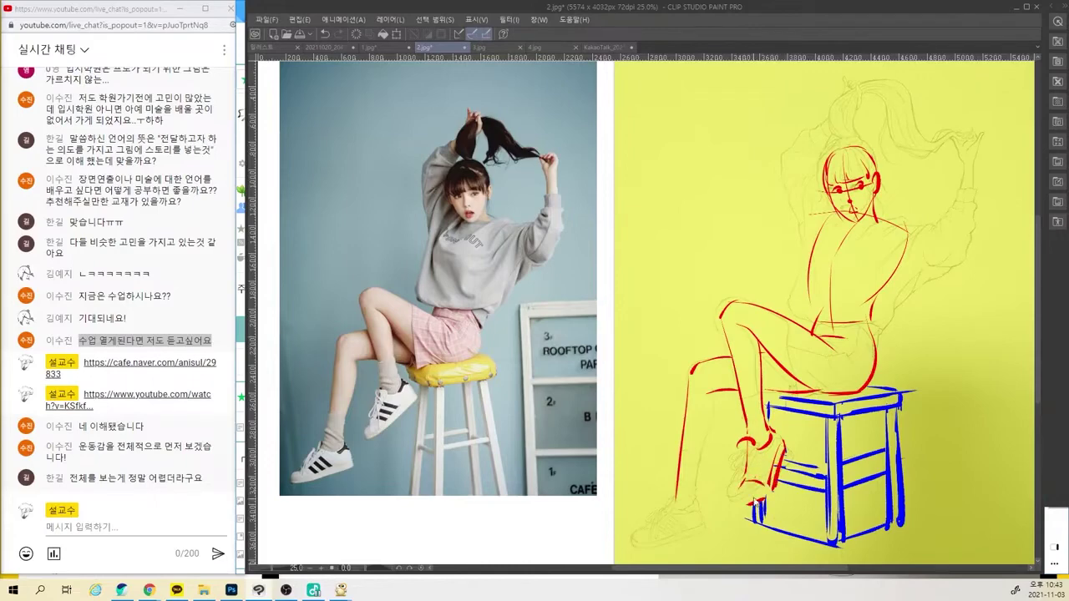
{"action": "mouse_move", "coordinate": [747, 484]}
{"action": "left_mouse_down"}
{"action": "mouse_move", "coordinate": [740, 511]}
{"action": "mouse_move", "coordinate": [762, 484]}
{"action": "mouse_move", "coordinate": [749, 511]}
{"action": "left_mouse_up"}
{"action": "left_click_drag", "start_coordinate": [776, 432], "coordinate": [788, 450]}
{"action": "left_click_drag", "start_coordinate": [774, 488], "coordinate": [766, 500]}
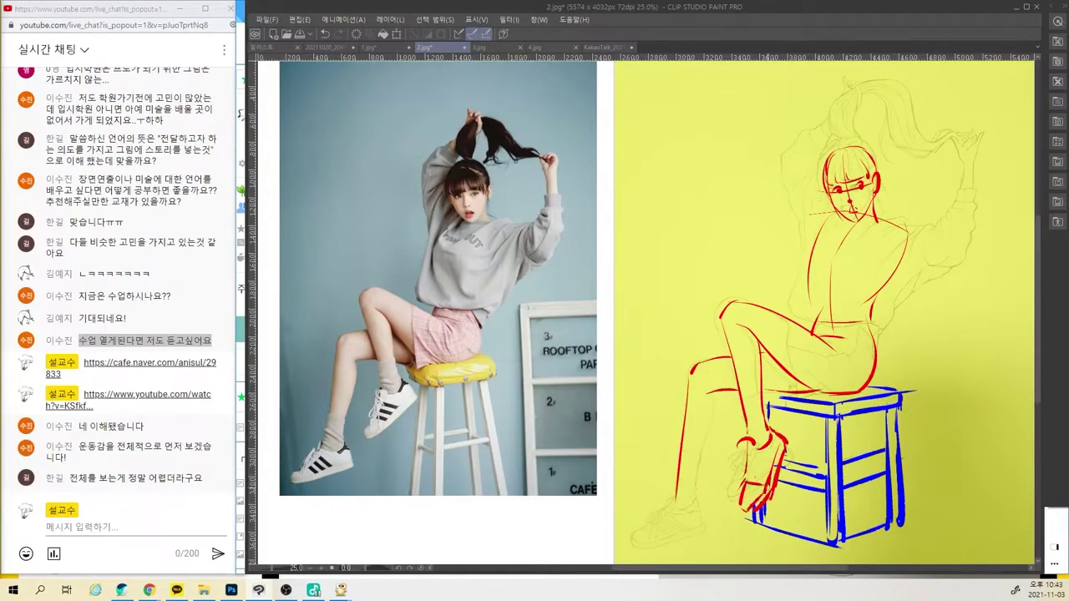
{"action": "mouse_move", "coordinate": [772, 463]}
{"action": "left_mouse_down"}
{"action": "mouse_move", "coordinate": [750, 515]}
{"action": "mouse_move", "coordinate": [777, 477]}
{"action": "left_mouse_up"}
Draw the lower leg's calf line and outline its foot as a shoe with a flat sole in red
{"action": "mouse_move", "coordinate": [716, 389]}
{"action": "left_mouse_down"}
{"action": "mouse_move", "coordinate": [696, 496]}
{"action": "mouse_move", "coordinate": [636, 526]}
{"action": "mouse_move", "coordinate": [659, 540]}
{"action": "mouse_move", "coordinate": [698, 535]}
{"action": "left_mouse_up"}
{"action": "key", "text": "ctrl+z"}
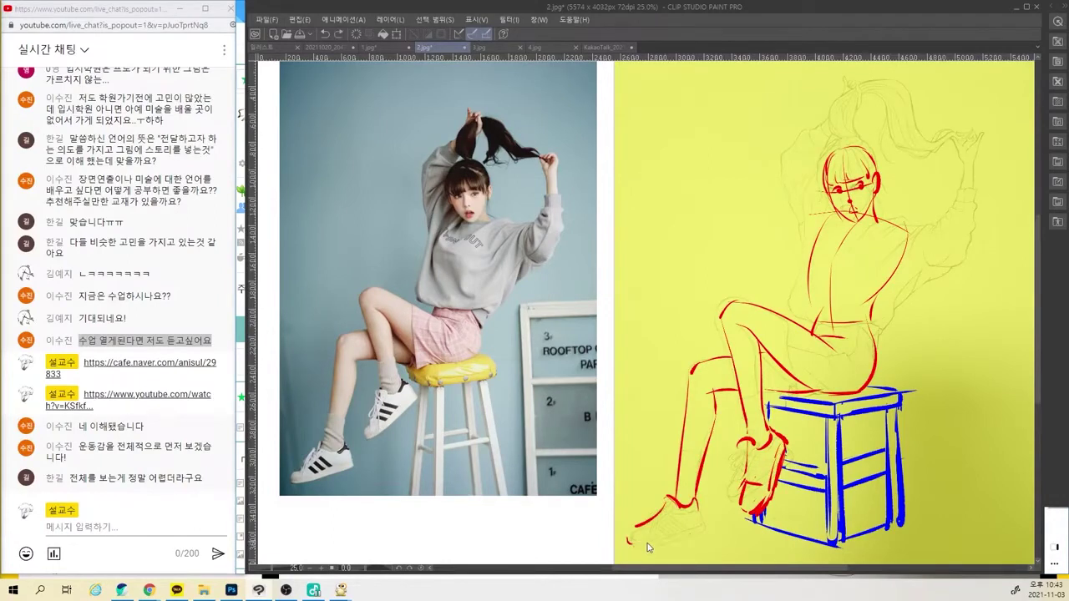
{"action": "left_click_drag", "start_coordinate": [633, 546], "coordinate": [705, 531]}
{"action": "left_click_drag", "start_coordinate": [675, 539], "coordinate": [707, 532]}
{"action": "left_click_drag", "start_coordinate": [698, 508], "coordinate": [702, 539]}
{"action": "left_click_drag", "start_coordinate": [788, 444], "coordinate": [784, 465]}
Draw the outstretched arm in red, with the upper arm from the shoulder, the raised forearm and the hand
{"action": "mouse_move", "coordinate": [850, 237]}
{"action": "left_mouse_down"}
{"action": "mouse_move", "coordinate": [896, 225]}
{"action": "mouse_move", "coordinate": [880, 232]}
{"action": "left_mouse_up"}
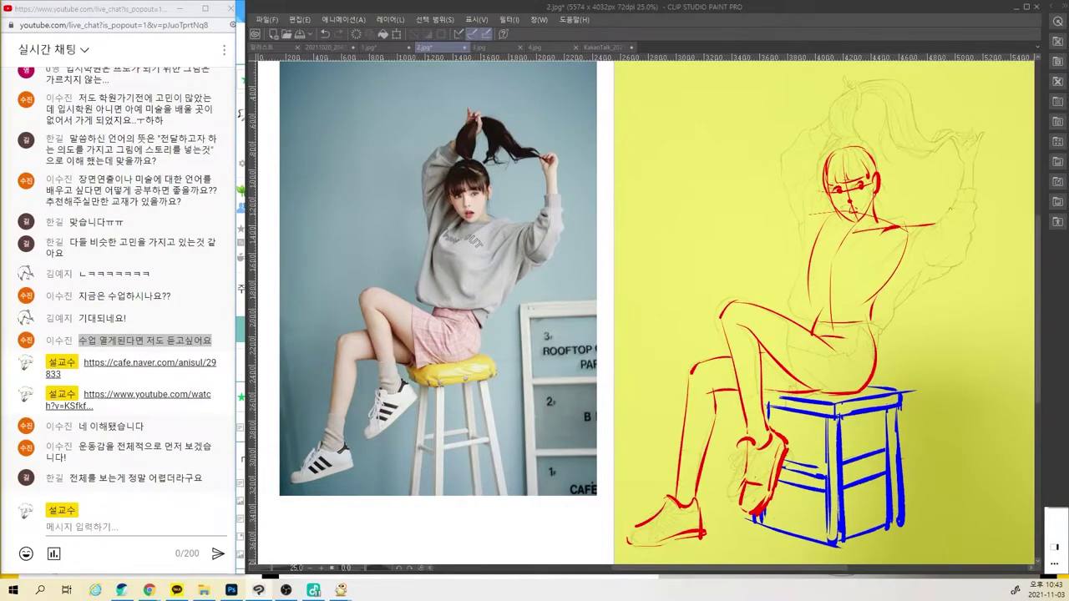
{"action": "mouse_move", "coordinate": [900, 230]}
{"action": "left_mouse_down"}
{"action": "mouse_move", "coordinate": [891, 259]}
{"action": "mouse_move", "coordinate": [947, 248]}
{"action": "left_mouse_up"}
{"action": "key", "text": "ctrl+z"}
{"action": "mouse_move", "coordinate": [950, 132]}
{"action": "left_mouse_down"}
{"action": "mouse_move", "coordinate": [931, 214]}
{"action": "mouse_move", "coordinate": [957, 194]}
{"action": "mouse_move", "coordinate": [938, 228]}
{"action": "left_mouse_up"}
{"action": "key", "text": "ctrl+z"}
{"action": "left_click_drag", "start_coordinate": [962, 159], "coordinate": [941, 233]}
{"action": "left_click_drag", "start_coordinate": [970, 177], "coordinate": [958, 246]}
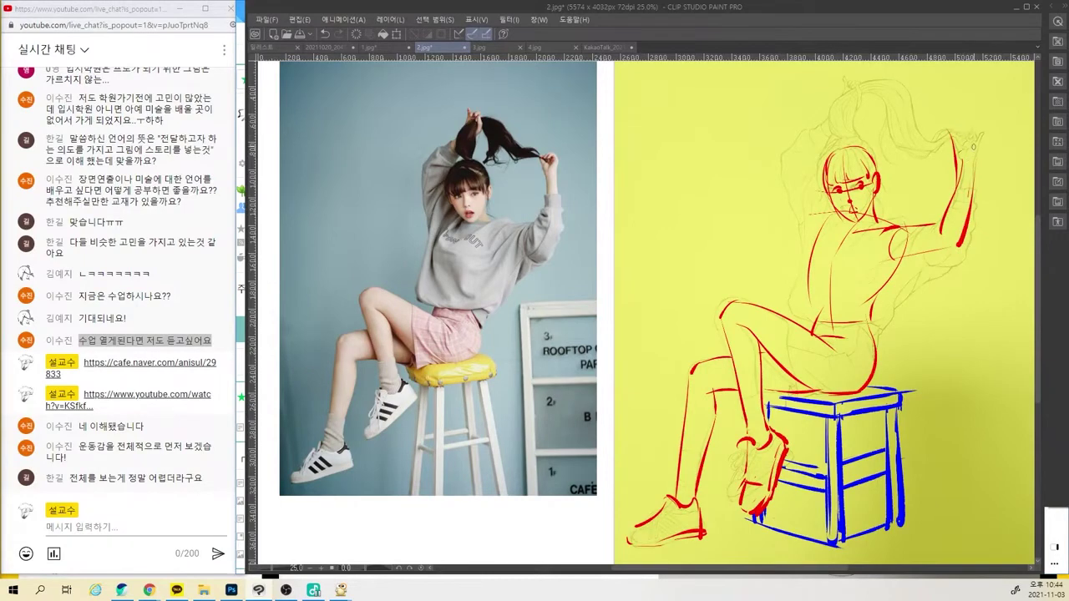
{"action": "mouse_move", "coordinate": [947, 132]}
{"action": "left_mouse_down"}
{"action": "mouse_move", "coordinate": [970, 126]}
{"action": "mouse_move", "coordinate": [980, 158]}
{"action": "left_mouse_up"}
Draw the other arm in red, bent at the elbow with the hand reaching above the head
{"action": "left_click_drag", "start_coordinate": [802, 134], "coordinate": [815, 249]}
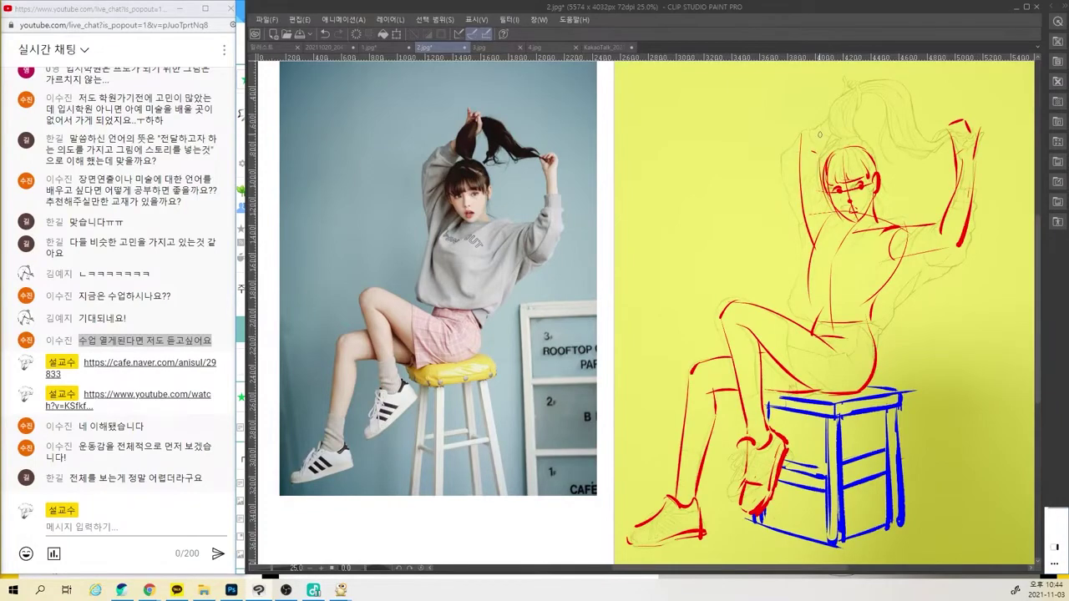
{"action": "mouse_move", "coordinate": [795, 153]}
{"action": "left_mouse_down"}
{"action": "mouse_move", "coordinate": [835, 112]}
{"action": "mouse_move", "coordinate": [810, 154]}
{"action": "left_mouse_up"}
{"action": "left_click_drag", "start_coordinate": [849, 83], "coordinate": [852, 120]}
{"action": "key", "text": "ctrl+z"}
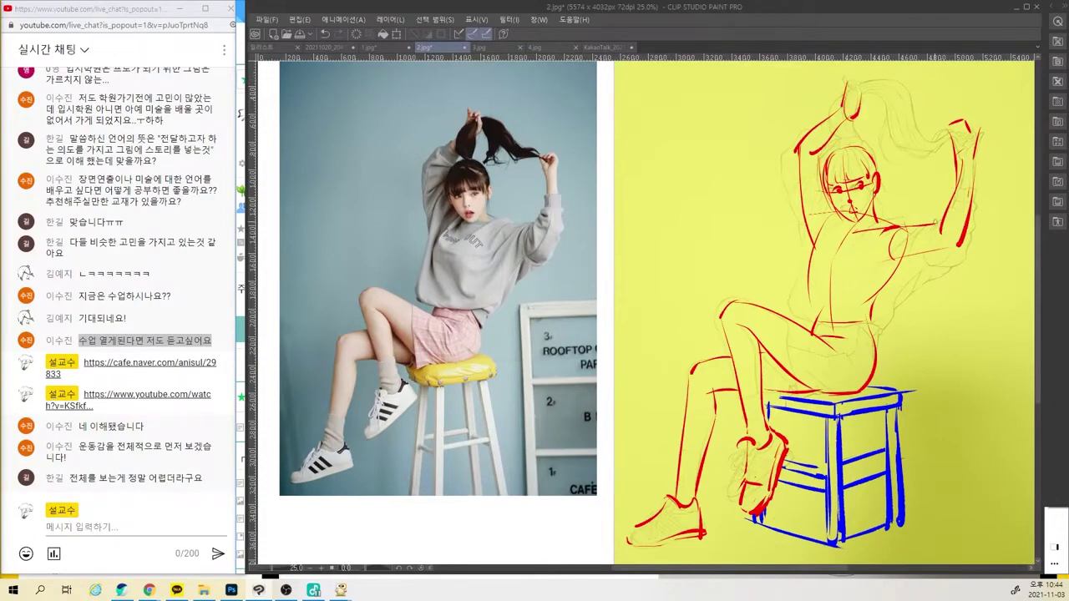
Add red contour lines across the elbow and sleeves of both arms
{"action": "mouse_move", "coordinate": [912, 256]}
{"action": "left_mouse_down"}
{"action": "mouse_move", "coordinate": [965, 208]}
{"action": "mouse_move", "coordinate": [975, 185]}
{"action": "left_mouse_up"}
{"action": "left_click_drag", "start_coordinate": [804, 189], "coordinate": [821, 185]}
{"action": "mouse_move", "coordinate": [806, 131]}
{"action": "left_mouse_down"}
{"action": "mouse_move", "coordinate": [822, 145]}
{"action": "mouse_move", "coordinate": [838, 129]}
{"action": "left_mouse_up"}
Thicken the sweater's front side and shoulder line in red and add a fold across the chest
{"action": "mouse_move", "coordinate": [837, 207]}
{"action": "left_mouse_down"}
{"action": "mouse_move", "coordinate": [811, 250]}
{"action": "mouse_move", "coordinate": [805, 305]}
{"action": "left_mouse_up"}
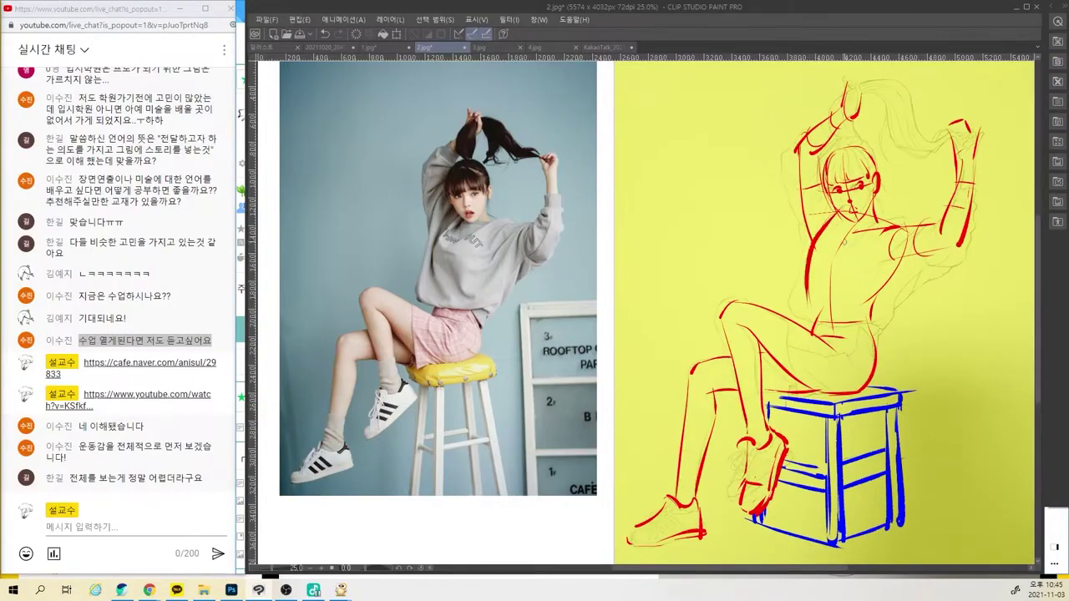
{"action": "left_click_drag", "start_coordinate": [821, 238], "coordinate": [860, 322]}
{"action": "key", "text": "ctrl+z"}
{"action": "left_click_drag", "start_coordinate": [821, 253], "coordinate": [852, 299]}
{"action": "mouse_move", "coordinate": [835, 243]}
{"action": "left_mouse_down"}
{"action": "mouse_move", "coordinate": [894, 218]}
{"action": "mouse_move", "coordinate": [907, 228]}
{"action": "left_mouse_up"}
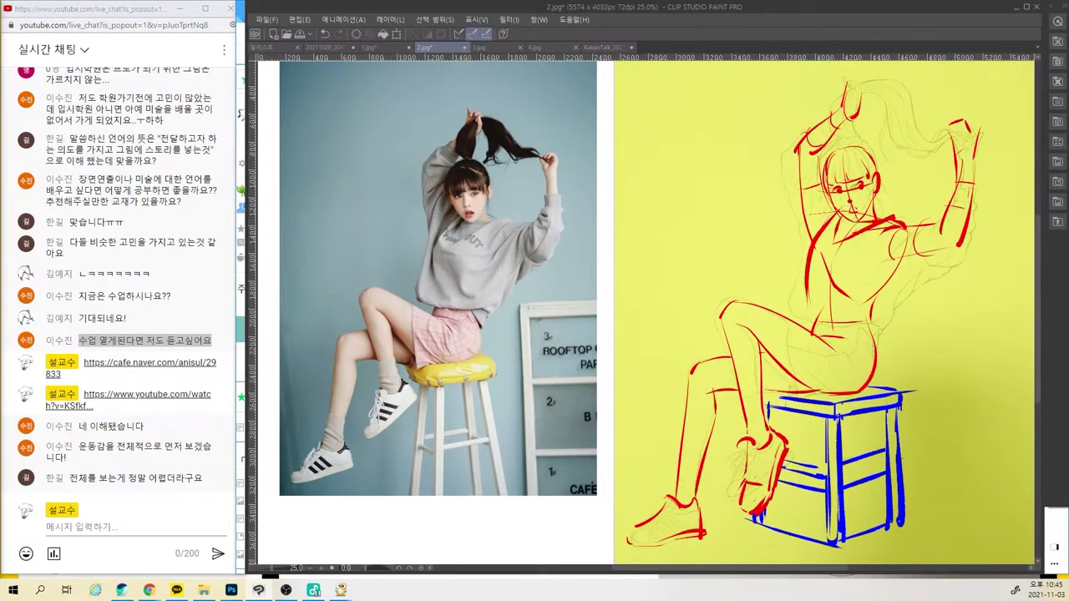
{"action": "mouse_move", "coordinate": [833, 182]}
{"action": "left_mouse_down"}
{"action": "mouse_move", "coordinate": [796, 237]}
{"action": "mouse_move", "coordinate": [793, 335]}
{"action": "left_mouse_up"}
{"action": "key", "text": "ctrl+z"}
{"action": "left_click_drag", "start_coordinate": [832, 187], "coordinate": [794, 325]}
{"action": "left_click_drag", "start_coordinate": [888, 317], "coordinate": [861, 407]}
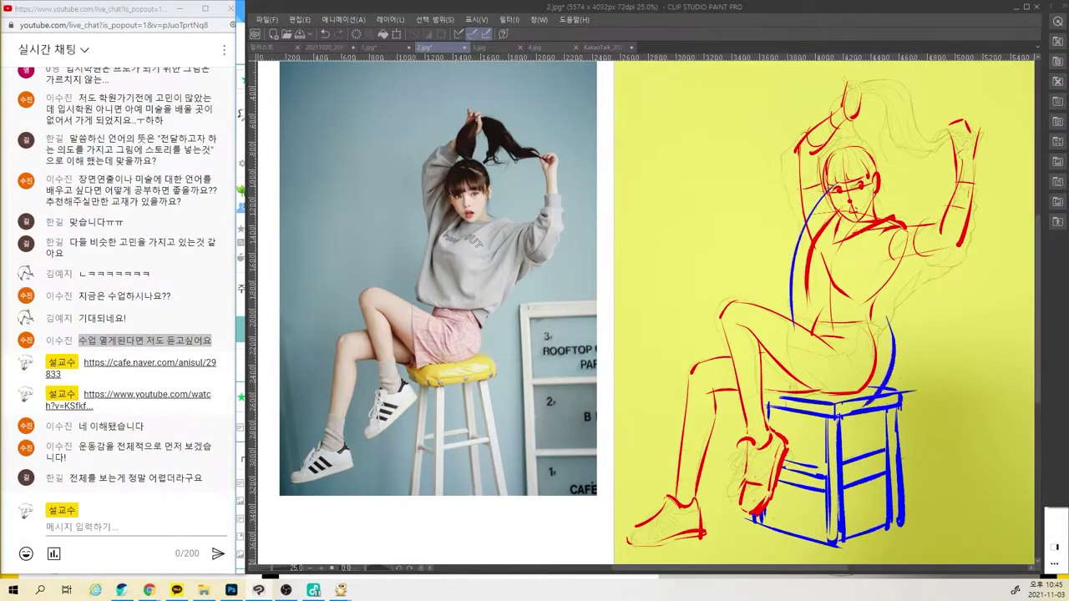
{"action": "key", "text": "ctrl+z"}
{"action": "mouse_move", "coordinate": [881, 318]}
{"action": "left_mouse_down"}
{"action": "mouse_move", "coordinate": [887, 366]}
{"action": "mouse_move", "coordinate": [867, 407]}
{"action": "left_mouse_up"}
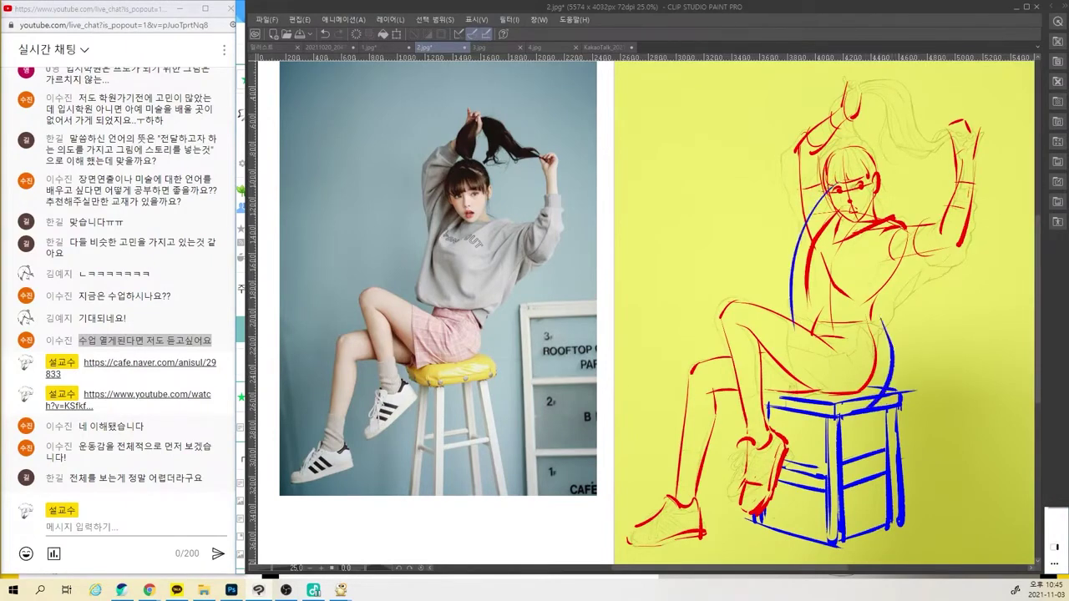
{"action": "key", "text": "ctrl+z"}
{"action": "key", "text": "ctrl+z"}
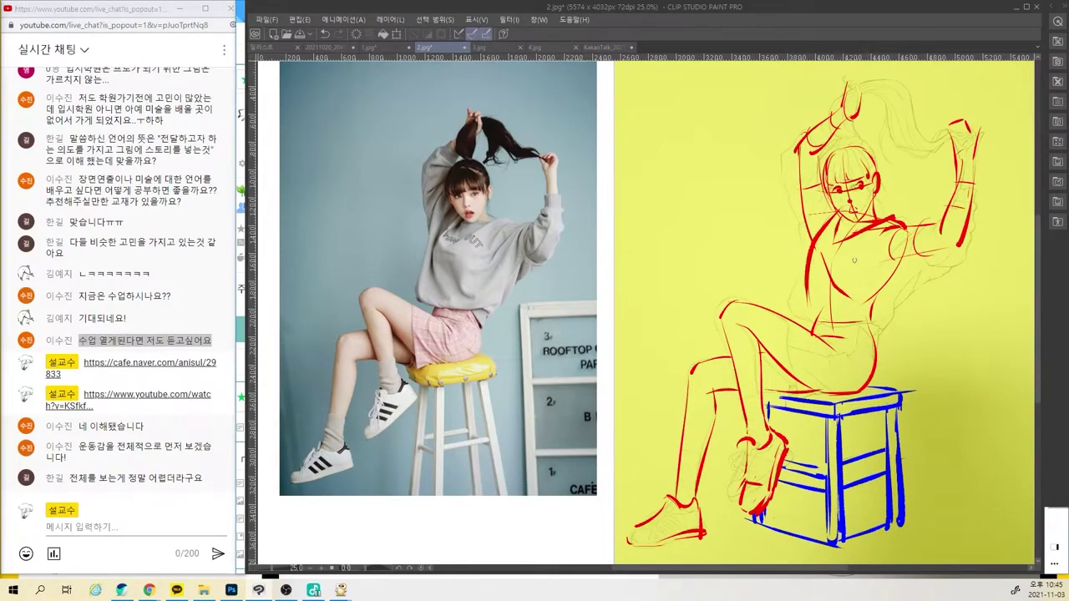
Draw the sweater's folds from chest to elbow, the sleeve's underside and the back edge in red
{"action": "left_click_drag", "start_coordinate": [860, 269], "coordinate": [935, 219]}
{"action": "left_click_drag", "start_coordinate": [887, 262], "coordinate": [945, 225]}
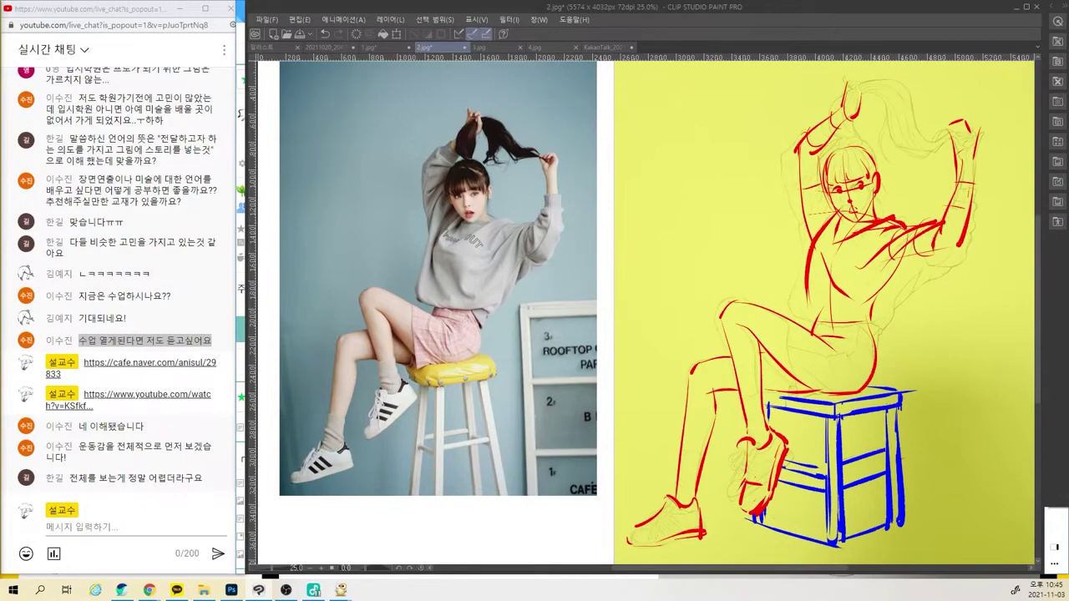
{"action": "left_click_drag", "start_coordinate": [917, 242], "coordinate": [887, 314]}
{"action": "mouse_move", "coordinate": [898, 270]}
{"action": "left_mouse_down"}
{"action": "mouse_move", "coordinate": [884, 314]}
{"action": "mouse_move", "coordinate": [867, 323]}
{"action": "mouse_move", "coordinate": [891, 289]}
{"action": "mouse_move", "coordinate": [863, 323]}
{"action": "left_mouse_up"}
{"action": "key", "text": "ctrl+z"}
{"action": "mouse_move", "coordinate": [910, 274]}
{"action": "left_mouse_down"}
{"action": "mouse_move", "coordinate": [961, 239]}
{"action": "mouse_move", "coordinate": [937, 236]}
{"action": "left_mouse_up"}
{"action": "key", "text": "ctrl+z"}
{"action": "key", "text": "ctrl+z"}
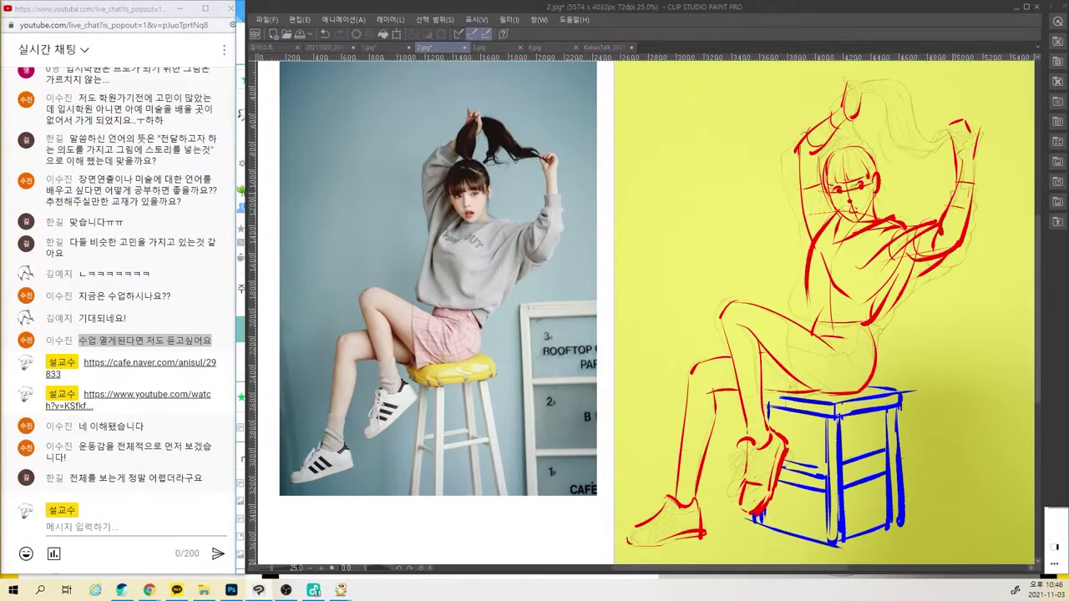
Add the cuff and elbow bulge on the outstretched arm, and draw the sweater's front side and hem in red
{"action": "left_click_drag", "start_coordinate": [950, 195], "coordinate": [975, 192]}
{"action": "mouse_move", "coordinate": [954, 184]}
{"action": "left_mouse_down"}
{"action": "mouse_move", "coordinate": [978, 180]}
{"action": "mouse_move", "coordinate": [966, 227]}
{"action": "left_mouse_up"}
{"action": "mouse_move", "coordinate": [821, 193]}
{"action": "left_mouse_down"}
{"action": "mouse_move", "coordinate": [800, 317]}
{"action": "mouse_move", "coordinate": [870, 322]}
{"action": "mouse_move", "coordinate": [875, 342]}
{"action": "left_mouse_up"}
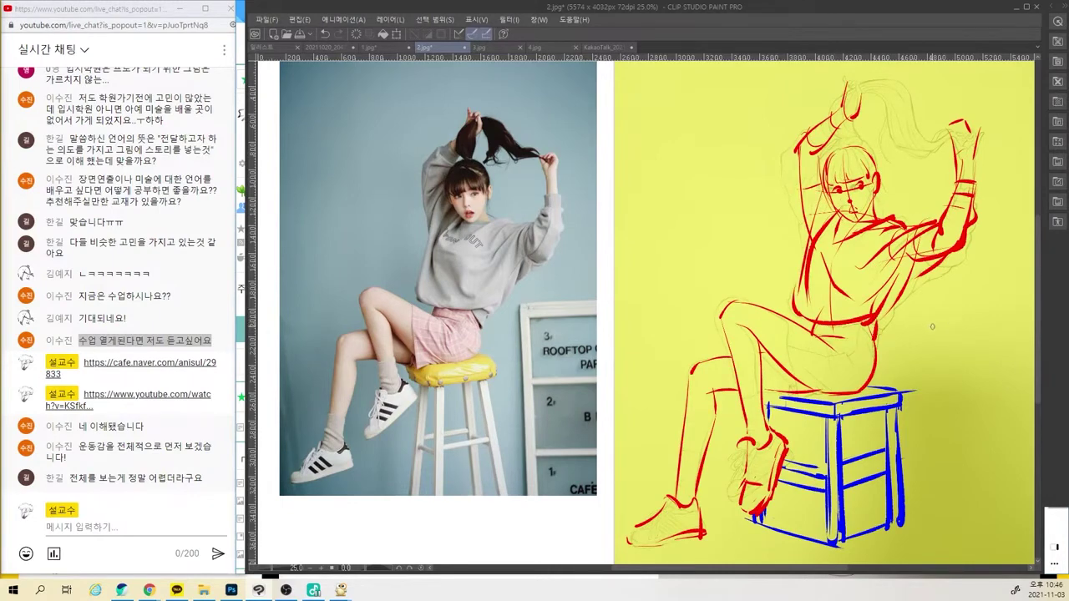
Add sleeve thickness and folds to the bent arm and reinforce the sweater's back edge in red
{"action": "left_click_drag", "start_coordinate": [825, 178], "coordinate": [817, 212]}
{"action": "left_click_drag", "start_coordinate": [821, 166], "coordinate": [807, 191]}
{"action": "mouse_move", "coordinate": [822, 148]}
{"action": "left_mouse_down"}
{"action": "mouse_move", "coordinate": [823, 171]}
{"action": "mouse_move", "coordinate": [821, 150]}
{"action": "mouse_move", "coordinate": [795, 163]}
{"action": "mouse_move", "coordinate": [807, 233]}
{"action": "left_mouse_up"}
{"action": "key", "text": "ctrl+z"}
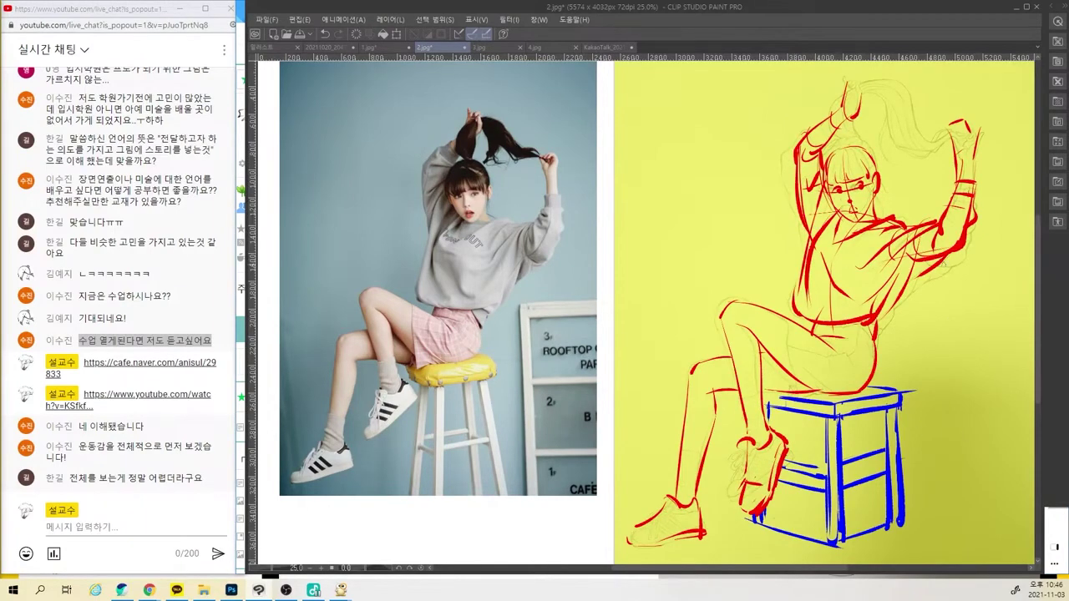
{"action": "left_click_drag", "start_coordinate": [927, 274], "coordinate": [874, 324]}
{"action": "left_click_drag", "start_coordinate": [830, 197], "coordinate": [823, 218]}
Draw the skirt's front edge, hem and hip fold in red over the crossed thighs
{"action": "left_click_drag", "start_coordinate": [801, 328], "coordinate": [805, 389]}
{"action": "key", "text": "ctrl+z"}
{"action": "left_click_drag", "start_coordinate": [790, 314], "coordinate": [799, 401]}
{"action": "mouse_move", "coordinate": [799, 387]}
{"action": "left_mouse_down"}
{"action": "mouse_move", "coordinate": [798, 401]}
{"action": "mouse_move", "coordinate": [825, 392]}
{"action": "left_mouse_up"}
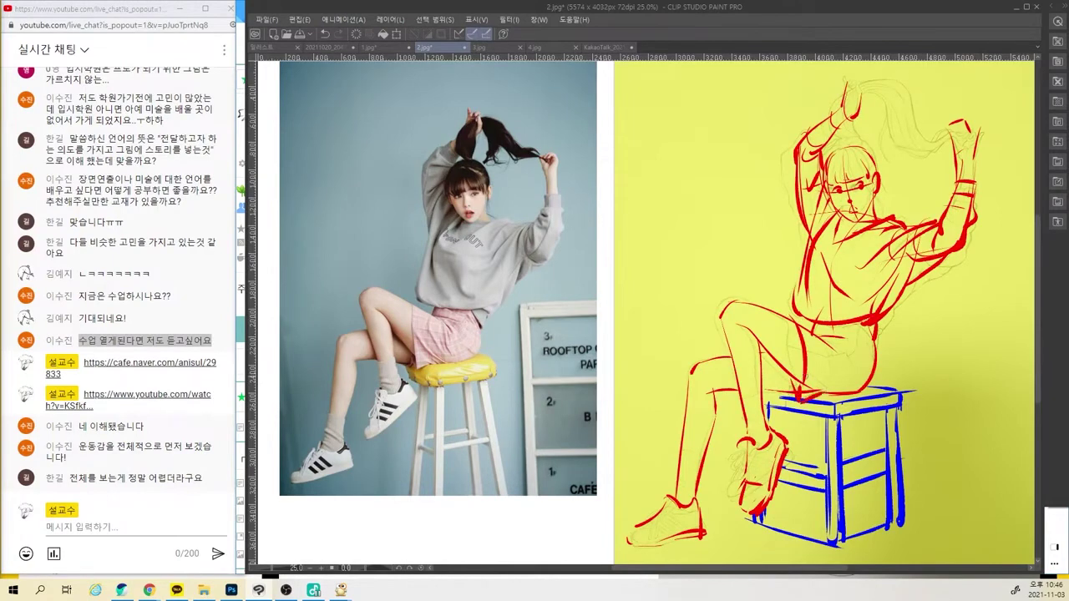
{"action": "mouse_move", "coordinate": [838, 339]}
{"action": "left_mouse_down"}
{"action": "mouse_move", "coordinate": [834, 366]}
{"action": "mouse_move", "coordinate": [838, 355]}
{"action": "left_mouse_up"}
{"action": "mouse_move", "coordinate": [790, 377]}
{"action": "left_mouse_down"}
{"action": "mouse_move", "coordinate": [768, 391]}
{"action": "mouse_move", "coordinate": [790, 397]}
{"action": "mouse_move", "coordinate": [752, 400]}
{"action": "mouse_move", "coordinate": [766, 399]}
{"action": "left_mouse_up"}
{"action": "key", "text": "ctrl+z"}
{"action": "key", "text": "ctrl+z"}
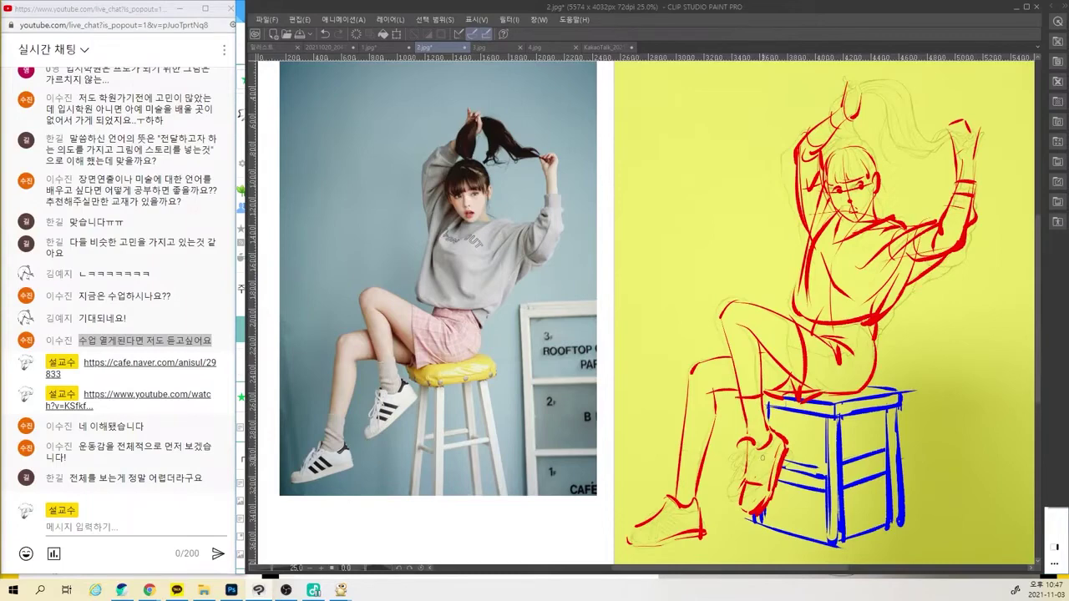
Draw laces on both shoes and a sock line around the lower shin in red
{"action": "left_click_drag", "start_coordinate": [759, 447], "coordinate": [749, 481]}
{"action": "mouse_move", "coordinate": [650, 512]}
{"action": "left_mouse_down"}
{"action": "mouse_move", "coordinate": [658, 537]}
{"action": "mouse_move", "coordinate": [665, 506]}
{"action": "left_mouse_up"}
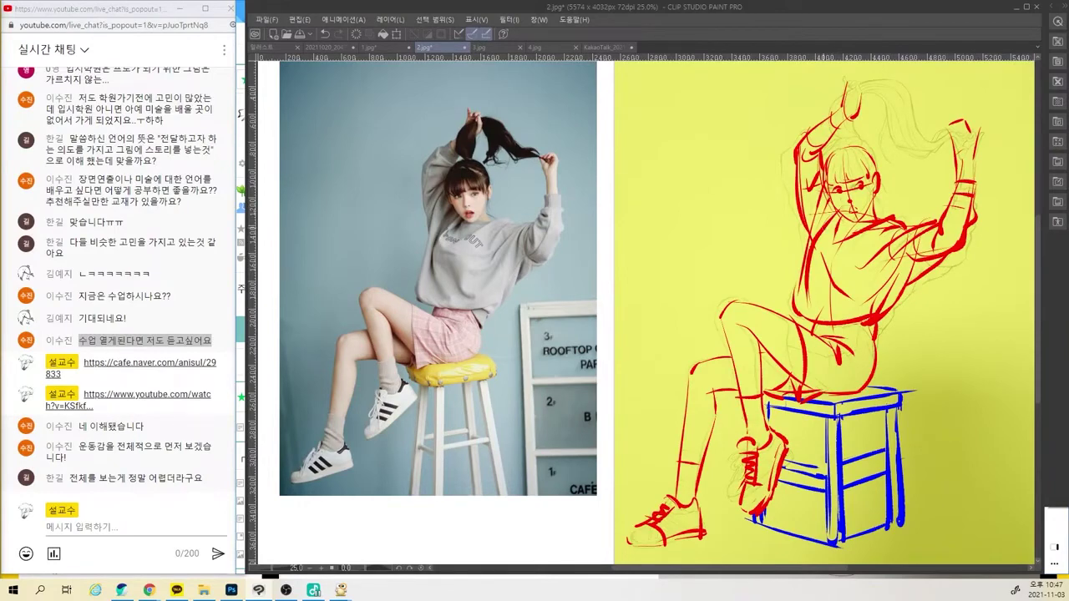
Trace the sweater's sides, shoulder line, chest fold and hem in thick black
{"action": "left_click_drag", "start_coordinate": [833, 214], "coordinate": [809, 277]}
{"action": "left_click_drag", "start_coordinate": [821, 194], "coordinate": [802, 306]}
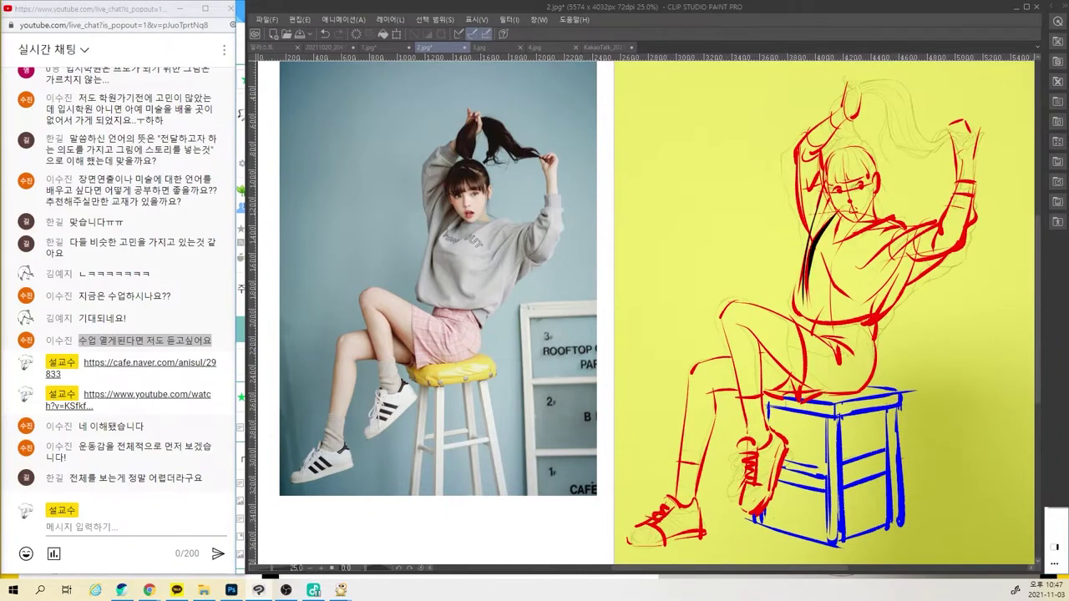
{"action": "mouse_move", "coordinate": [827, 246]}
{"action": "left_mouse_down"}
{"action": "mouse_move", "coordinate": [895, 216]}
{"action": "mouse_move", "coordinate": [905, 227]}
{"action": "mouse_move", "coordinate": [890, 227]}
{"action": "mouse_move", "coordinate": [912, 229]}
{"action": "left_mouse_up"}
{"action": "left_click_drag", "start_coordinate": [825, 269], "coordinate": [858, 297]}
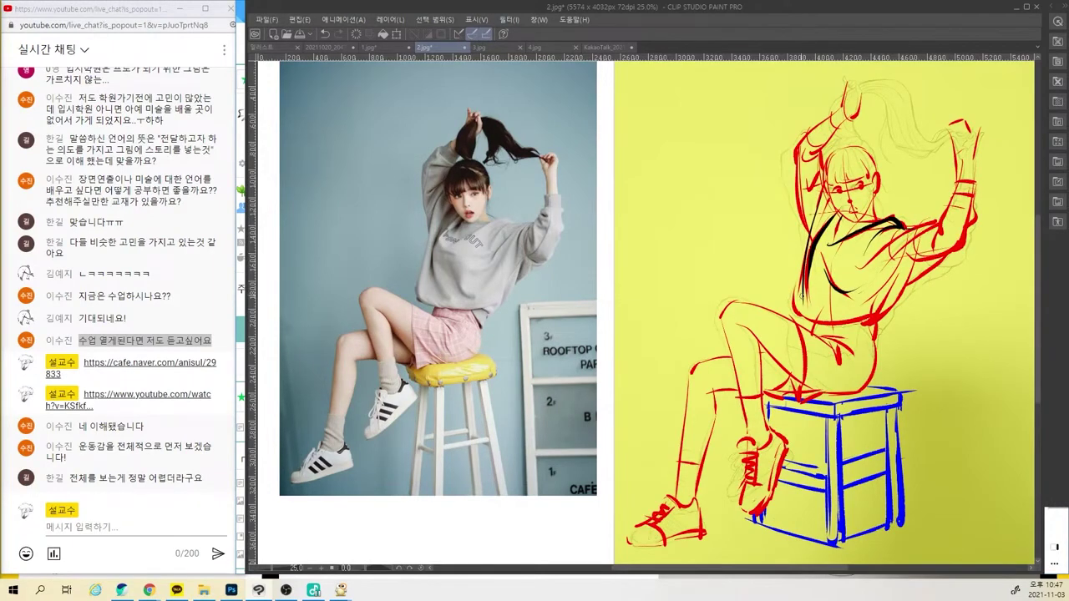
{"action": "mouse_move", "coordinate": [798, 288]}
{"action": "left_mouse_down"}
{"action": "mouse_move", "coordinate": [815, 320]}
{"action": "mouse_move", "coordinate": [872, 322]}
{"action": "left_mouse_up"}
{"action": "mouse_move", "coordinate": [915, 261]}
{"action": "left_mouse_down"}
{"action": "mouse_move", "coordinate": [866, 322]}
{"action": "mouse_move", "coordinate": [878, 316]}
{"action": "mouse_move", "coordinate": [869, 336]}
{"action": "left_mouse_up"}
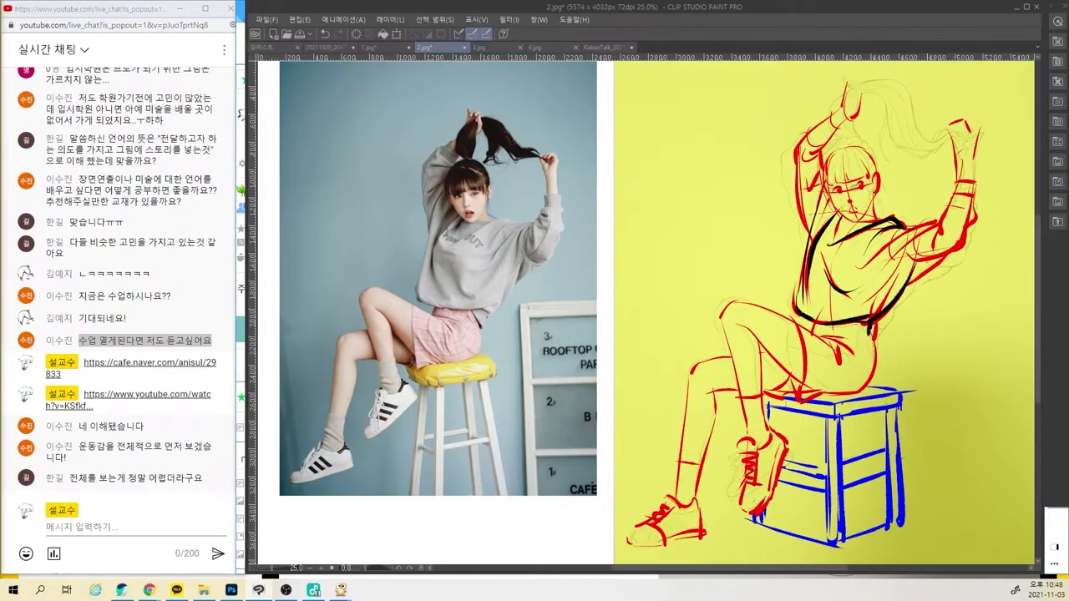
Trace the outstretched arm's sleeve and folds, the bent arm's outer edge and the neckline in black
{"action": "mouse_move", "coordinate": [870, 259]}
{"action": "left_mouse_down"}
{"action": "mouse_move", "coordinate": [936, 219]}
{"action": "mouse_move", "coordinate": [907, 252]}
{"action": "mouse_move", "coordinate": [933, 247]}
{"action": "left_mouse_up"}
{"action": "left_click_drag", "start_coordinate": [910, 282], "coordinate": [963, 244]}
{"action": "left_click_drag", "start_coordinate": [968, 193], "coordinate": [939, 236]}
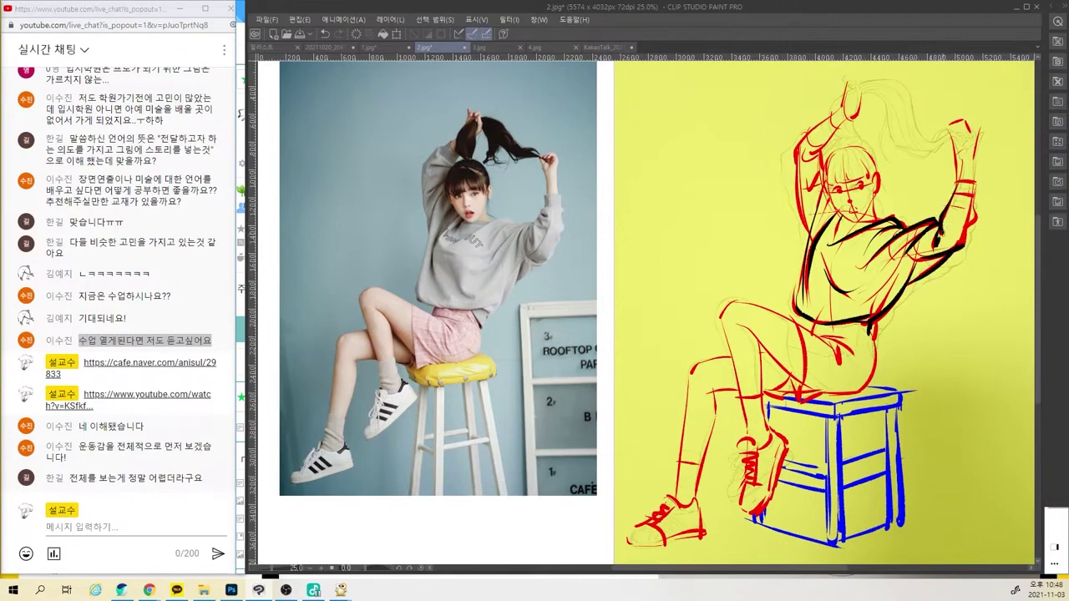
{"action": "left_click_drag", "start_coordinate": [972, 199], "coordinate": [952, 244]}
{"action": "mouse_move", "coordinate": [813, 164]}
{"action": "left_mouse_down"}
{"action": "mouse_move", "coordinate": [798, 242]}
{"action": "mouse_move", "coordinate": [812, 243]}
{"action": "left_mouse_up"}
{"action": "left_click_drag", "start_coordinate": [861, 215], "coordinate": [877, 215]}
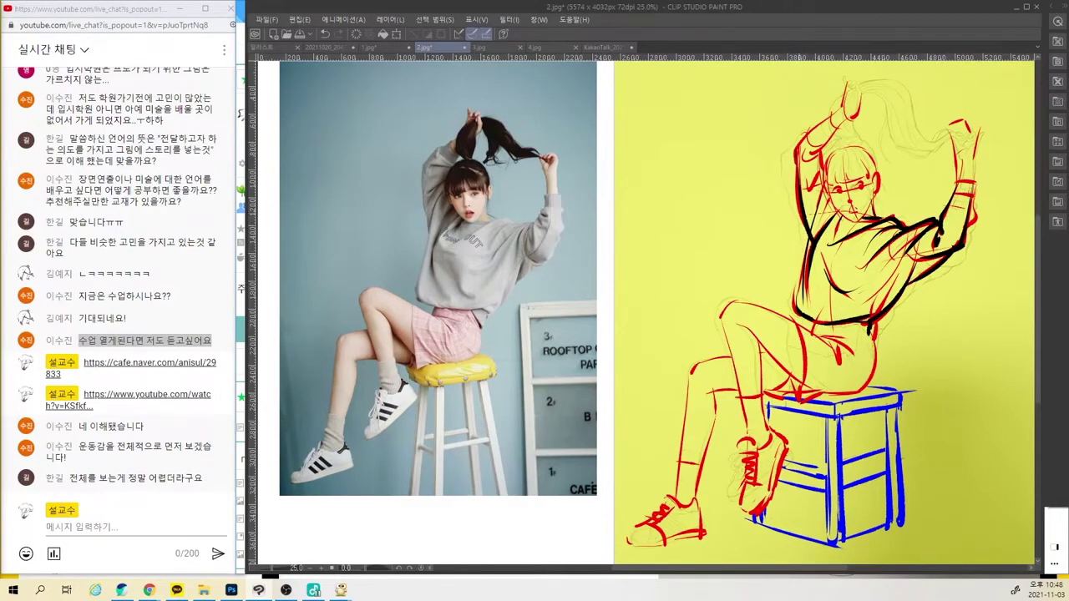
Trace the skirt's front edge, hip curve and hem in black
{"action": "left_click_drag", "start_coordinate": [799, 315], "coordinate": [800, 372]}
{"action": "mouse_move", "coordinate": [792, 376]}
{"action": "left_mouse_down"}
{"action": "mouse_move", "coordinate": [796, 402]}
{"action": "mouse_move", "coordinate": [856, 391]}
{"action": "left_mouse_up"}
{"action": "key", "text": "ctrl+z"}
{"action": "key", "text": "ctrl+z"}
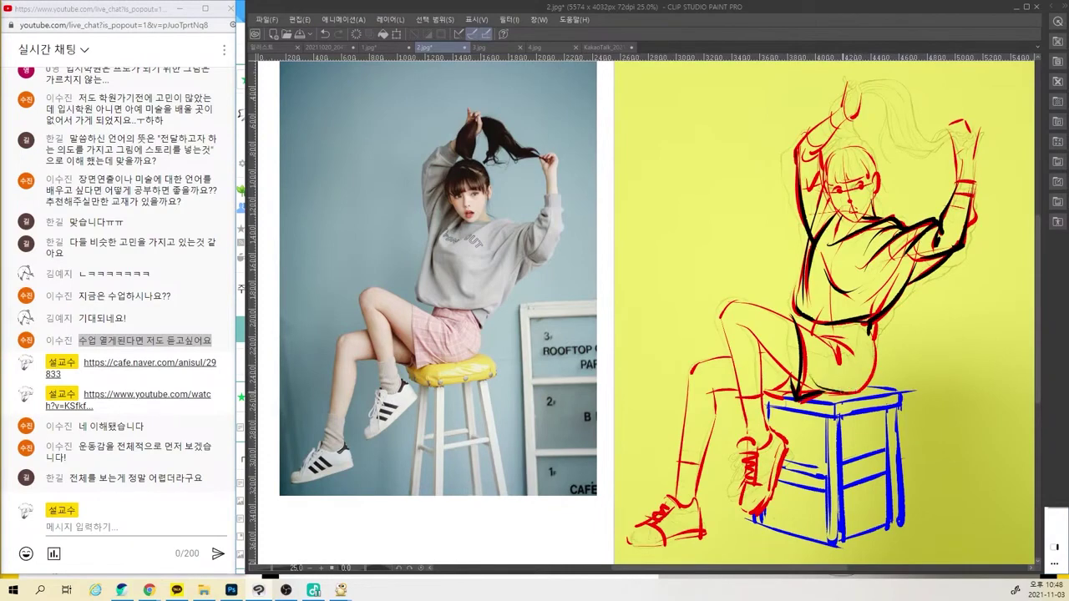
{"action": "left_click_drag", "start_coordinate": [875, 359], "coordinate": [861, 390]}
{"action": "key", "text": "ctrl+z"}
{"action": "key", "text": "ctrl+z"}
{"action": "left_click_drag", "start_coordinate": [870, 327], "coordinate": [874, 347]}
{"action": "key", "text": "ctrl+z"}
{"action": "key", "text": "ctrl+z"}
{"action": "mouse_move", "coordinate": [790, 376]}
{"action": "left_mouse_down"}
{"action": "mouse_move", "coordinate": [763, 400]}
{"action": "mouse_move", "coordinate": [795, 398]}
{"action": "left_mouse_up"}
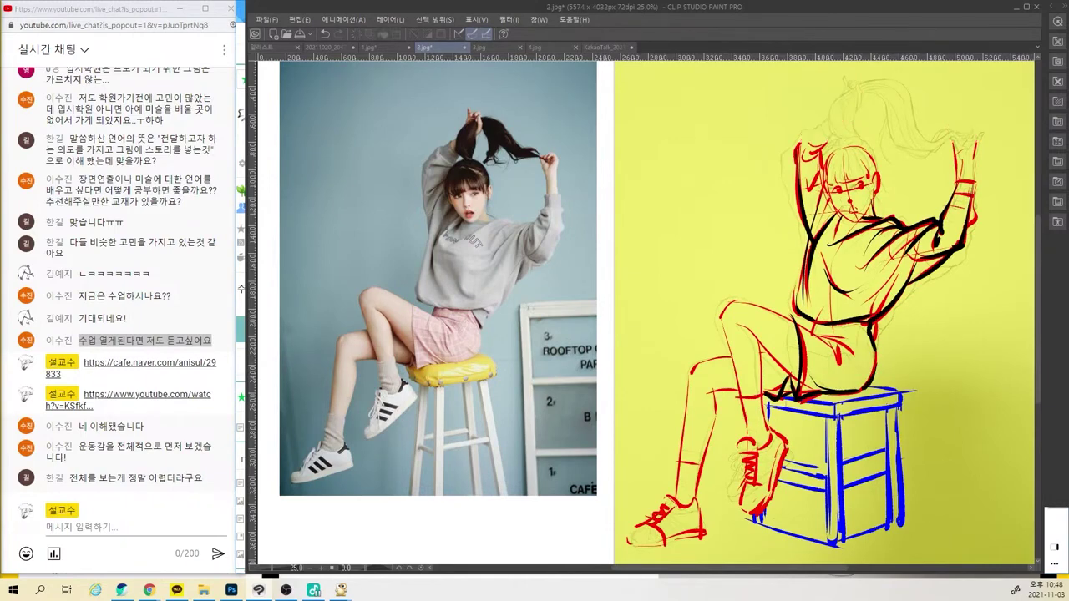
Toggle the correction lines off and on to compare them with the original pencil drawing
{"action": "key", "text": "ctrl+comma"}
{"action": "key", "text": "ctrl+h"}
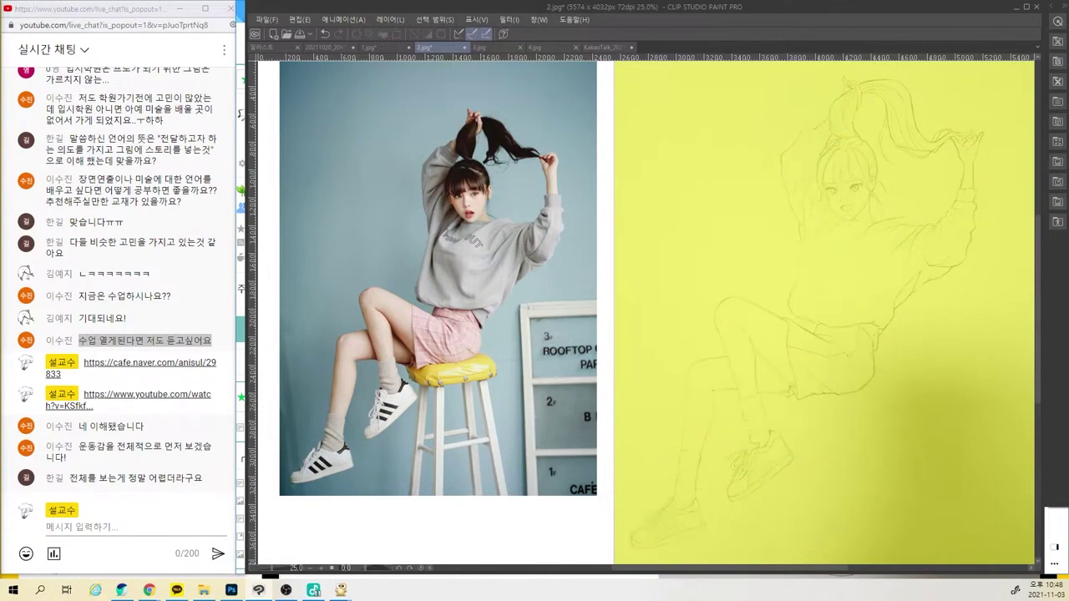
{"action": "key", "text": "ctrl+h"}
{"action": "key", "text": "ctrl+h"}
{"action": "key", "text": "ctrl+h"}
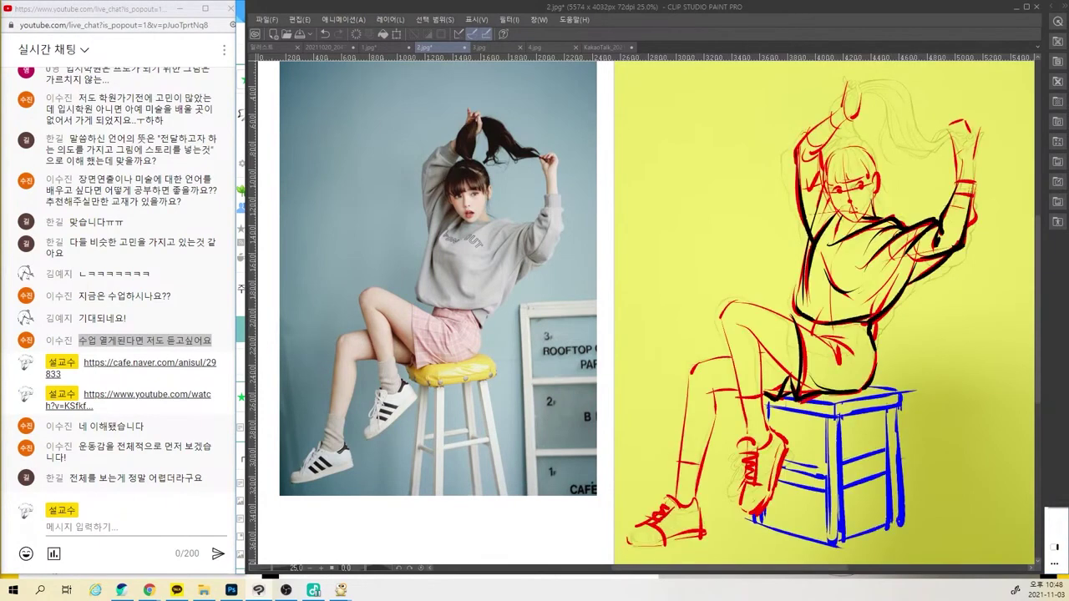
Hide and show the coloured redraw repeatedly to examine how its pose differs from the pencil sketch underneath
{"action": "key", "text": "ctrl+h"}
{"action": "key", "text": "ctrl+h"}
{"action": "key", "text": "ctrl+h"}
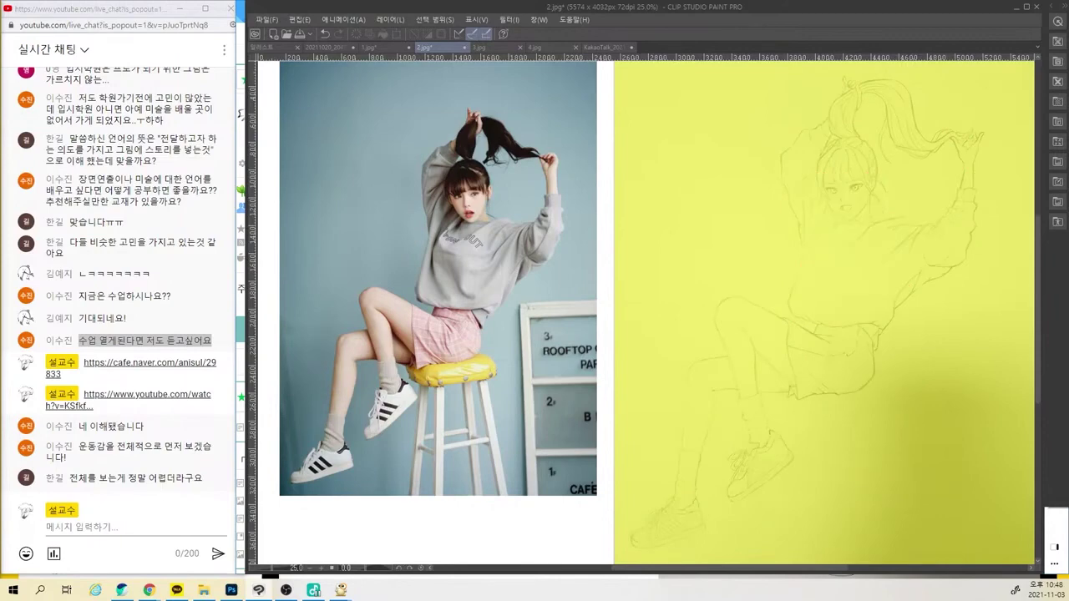
{"action": "key", "text": "ctrl+h"}
{"action": "key", "text": "ctrl+h"}
{"action": "key", "text": "ctrl+h"}
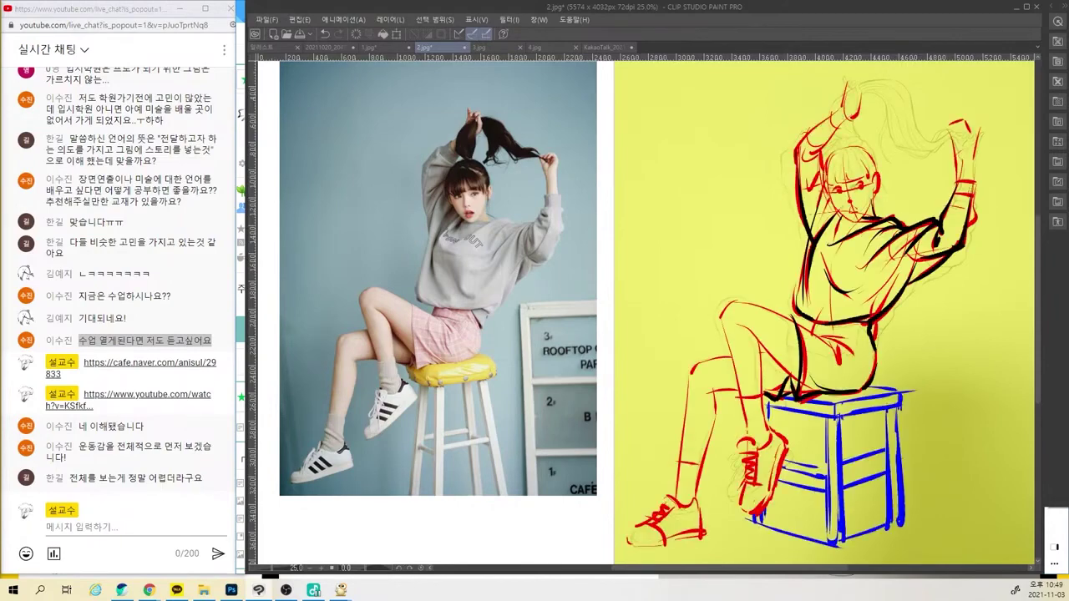
{"action": "key", "text": "ctrl+h"}
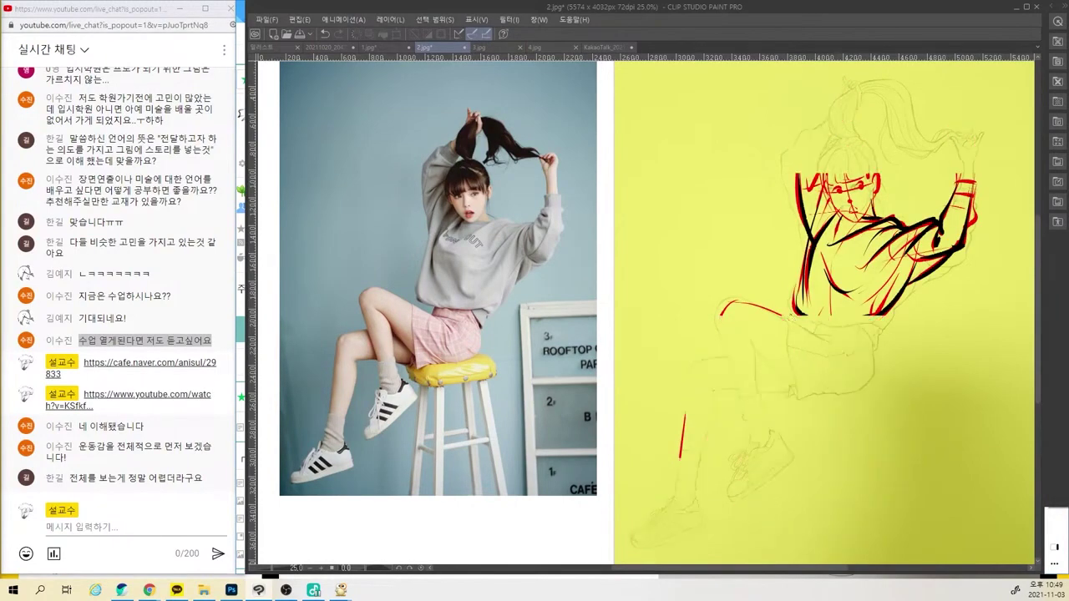
{"action": "key", "text": "ctrl+h"}
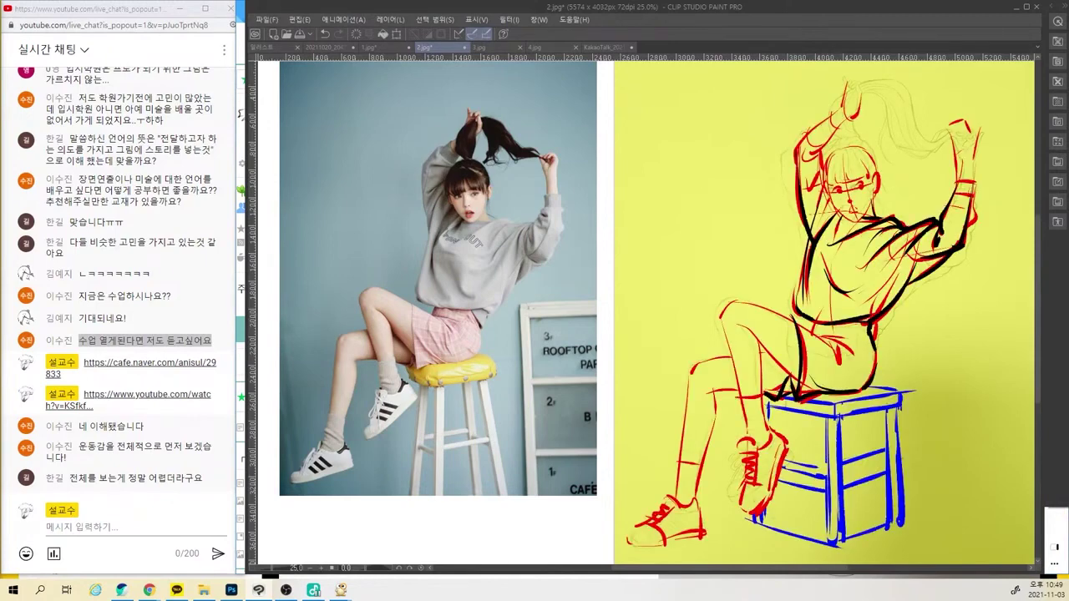
Draw blue curves from beside the face down the sweater's side to its hem and from the skirt's hip to the stool seat
{"action": "left_click_drag", "start_coordinate": [817, 204], "coordinate": [797, 318]}
{"action": "left_click_drag", "start_coordinate": [880, 319], "coordinate": [885, 394]}
{"action": "key", "text": "ctrl+z"}
{"action": "key", "text": "ctrl+z"}
{"action": "key", "text": "ctrl+y"}
{"action": "key", "text": "ctrl+y"}
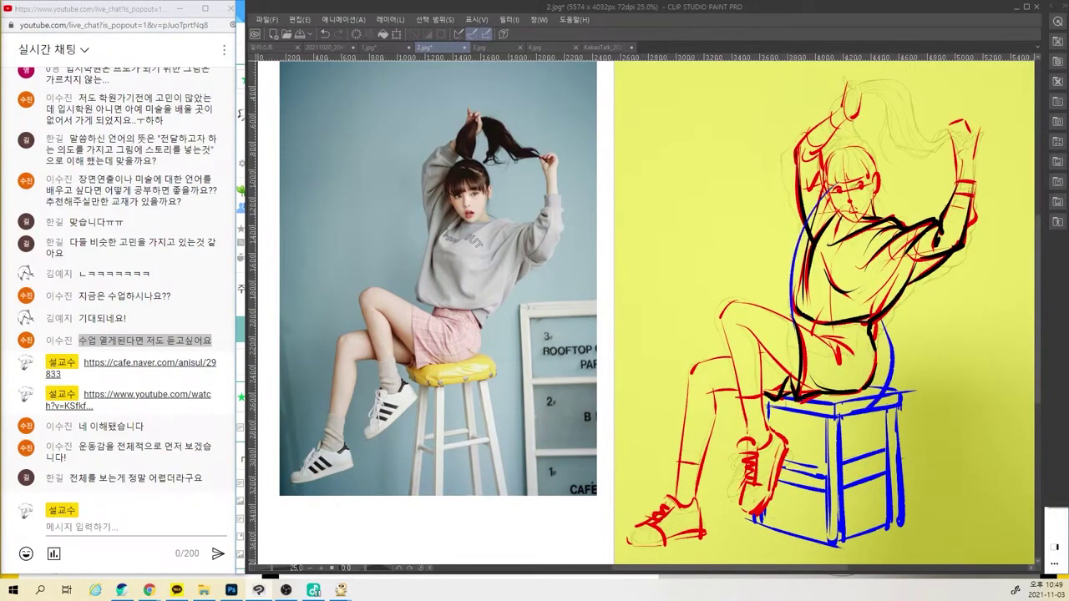
Undo and restore the two blue curves repeatedly to compare the figure's flow with and without them
{"action": "key", "text": "ctrl+z"}
{"action": "key", "text": "ctrl+z"}
{"action": "key", "text": "ctrl+y"}
{"action": "key", "text": "ctrl+y"}
{"action": "key", "text": "ctrl+z"}
{"action": "key", "text": "ctrl+z"}
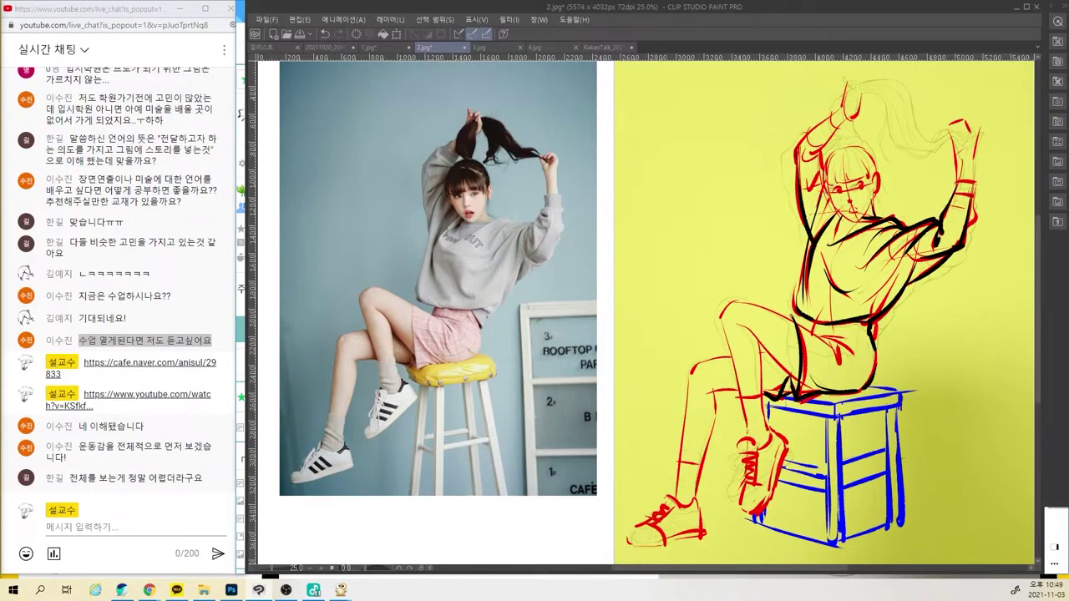
{"action": "key", "text": "ctrl+y"}
{"action": "key", "text": "ctrl+y"}
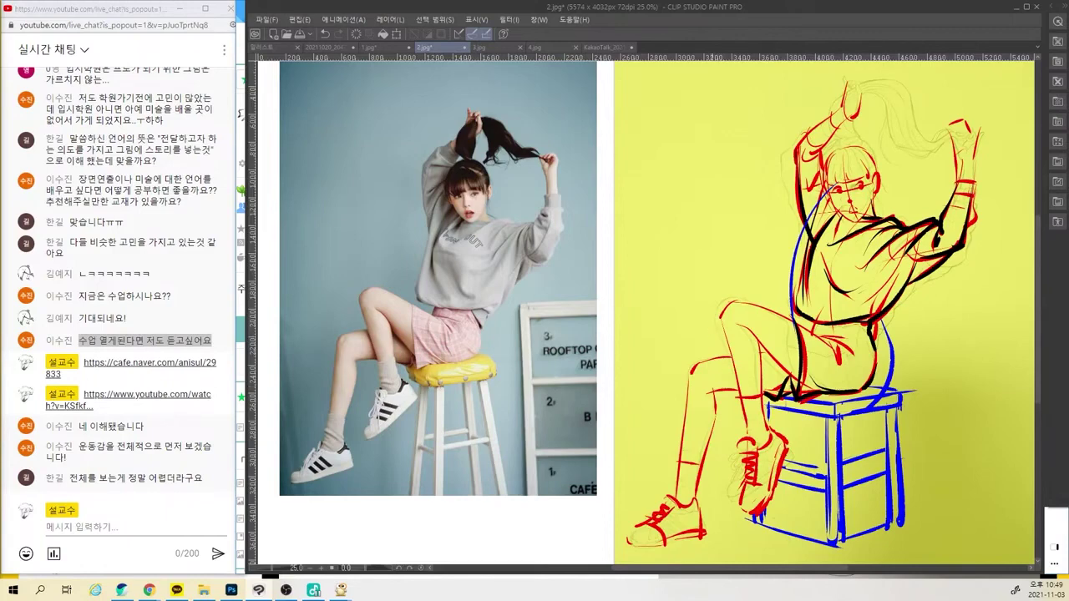
Draw a long blue curve from beside the upper knee down between the two lower legs to shoe level
{"action": "left_click_drag", "start_coordinate": [709, 326], "coordinate": [738, 523]}
{"action": "key", "text": "ctrl+z"}
{"action": "mouse_move", "coordinate": [713, 326]}
{"action": "left_mouse_down"}
{"action": "mouse_move", "coordinate": [743, 523]}
{"action": "mouse_move", "coordinate": [723, 418]}
{"action": "mouse_move", "coordinate": [731, 524]}
{"action": "left_mouse_up"}
{"action": "key", "text": "ctrl+z"}
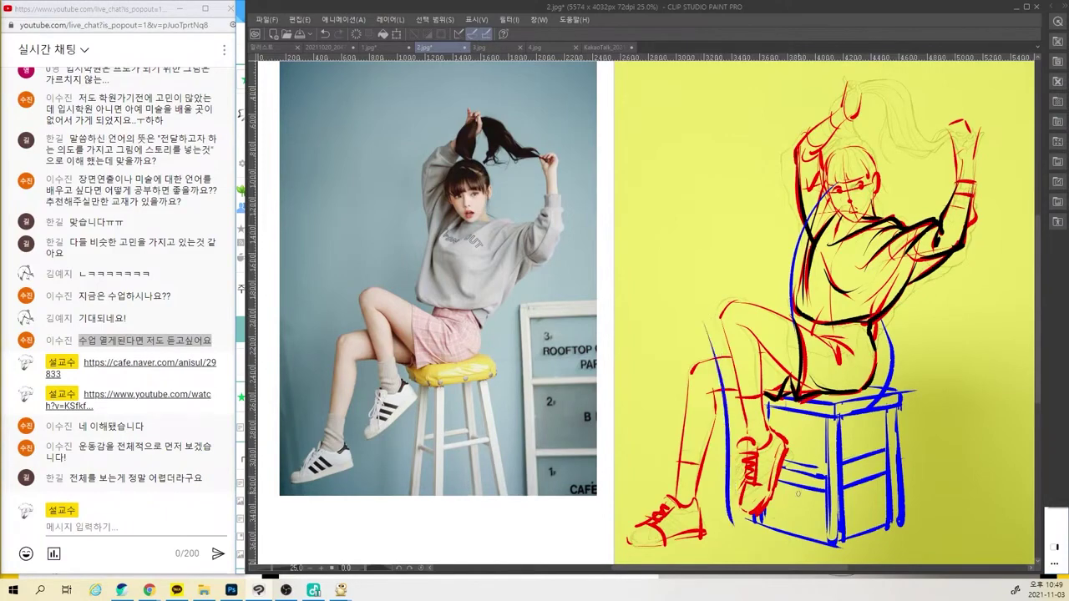